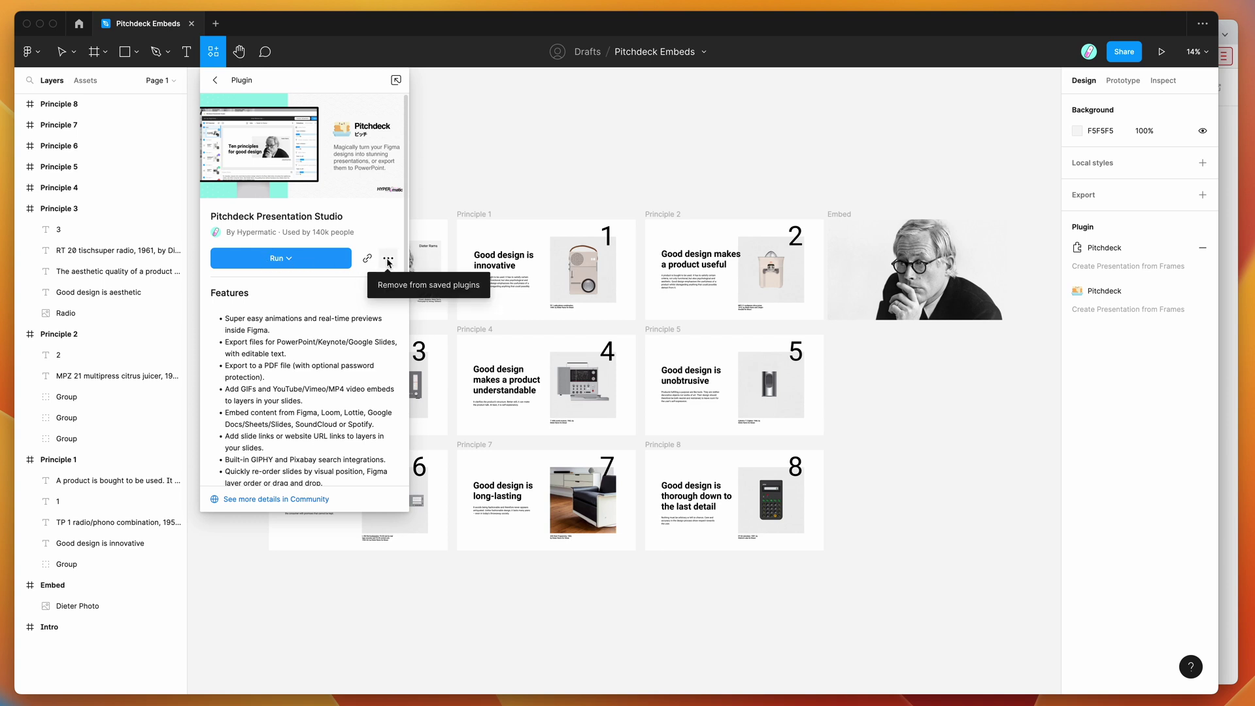
# Check the saved Pitchdeck Presentation Studio plugin's '...' options menu, then dismiss it.
pyautogui.click(387, 260)
pyautogui.click(332, 218)
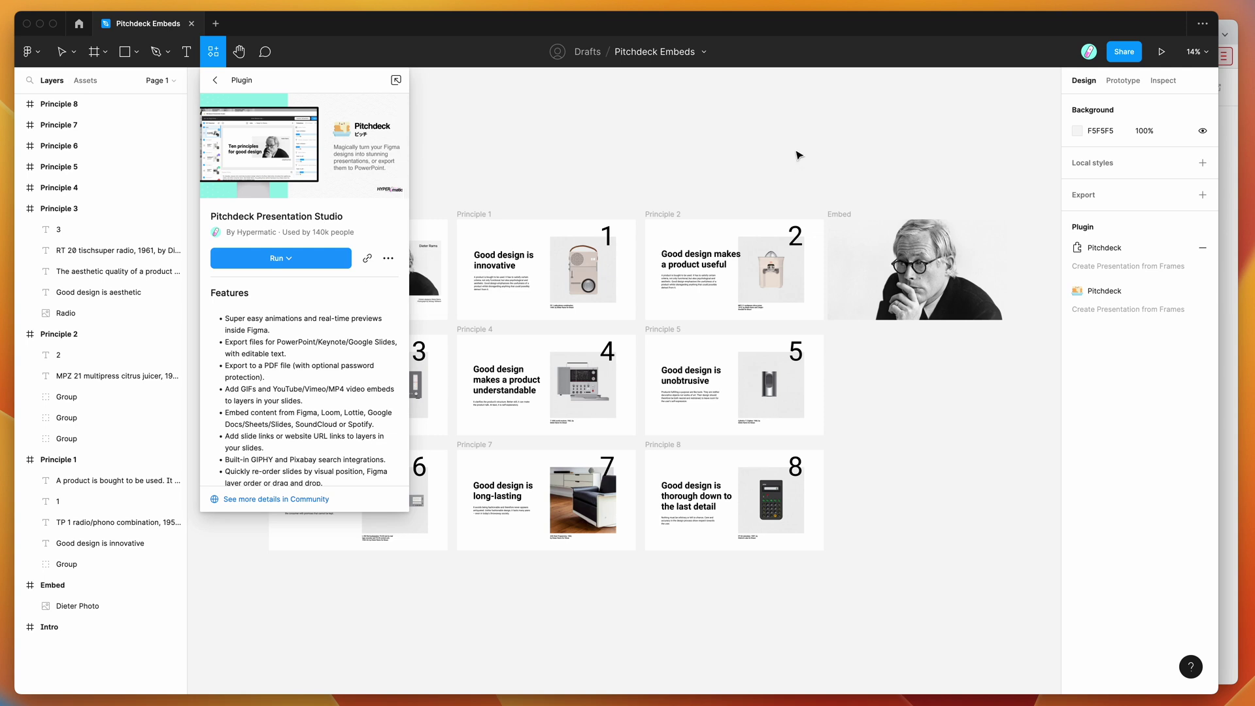
# Launch Pitchdeck Presentation Studio from the canvas Saved plugins menu and select the Principle 1 frame.
pyautogui.click(652, 134)
pyautogui.rightClick(653, 128)
pyautogui.moveTo(717, 238)
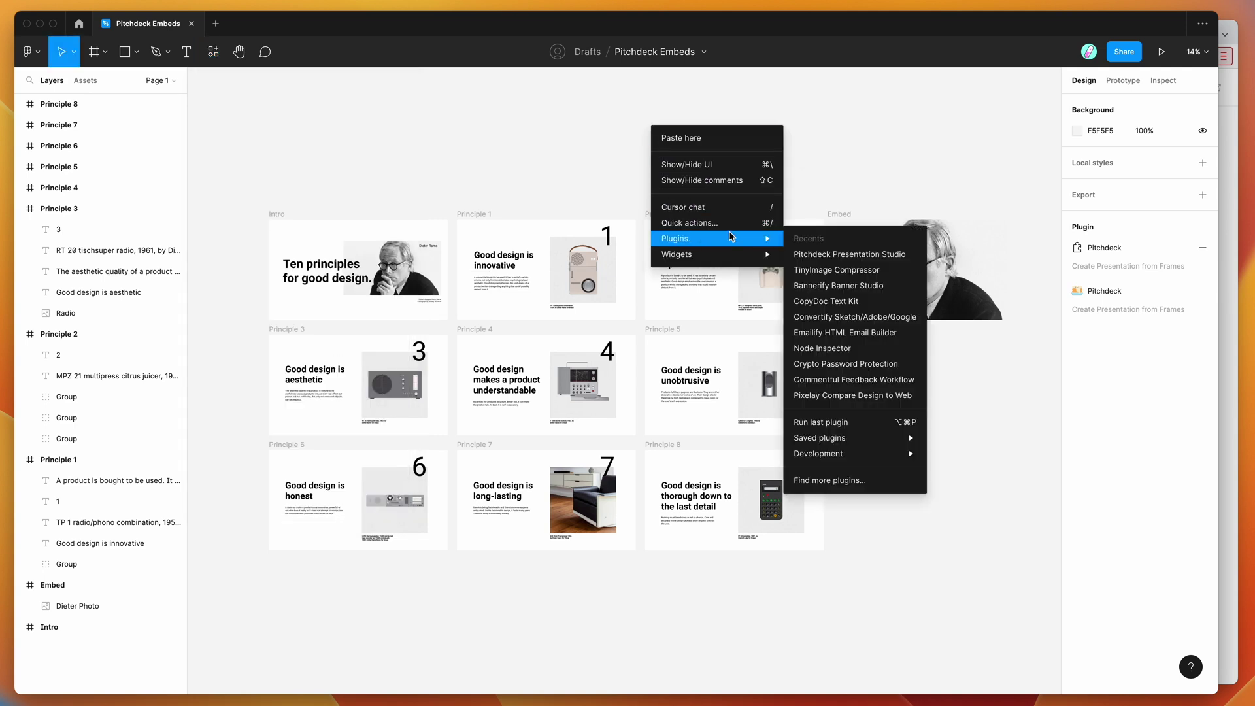
pyautogui.moveTo(850, 437)
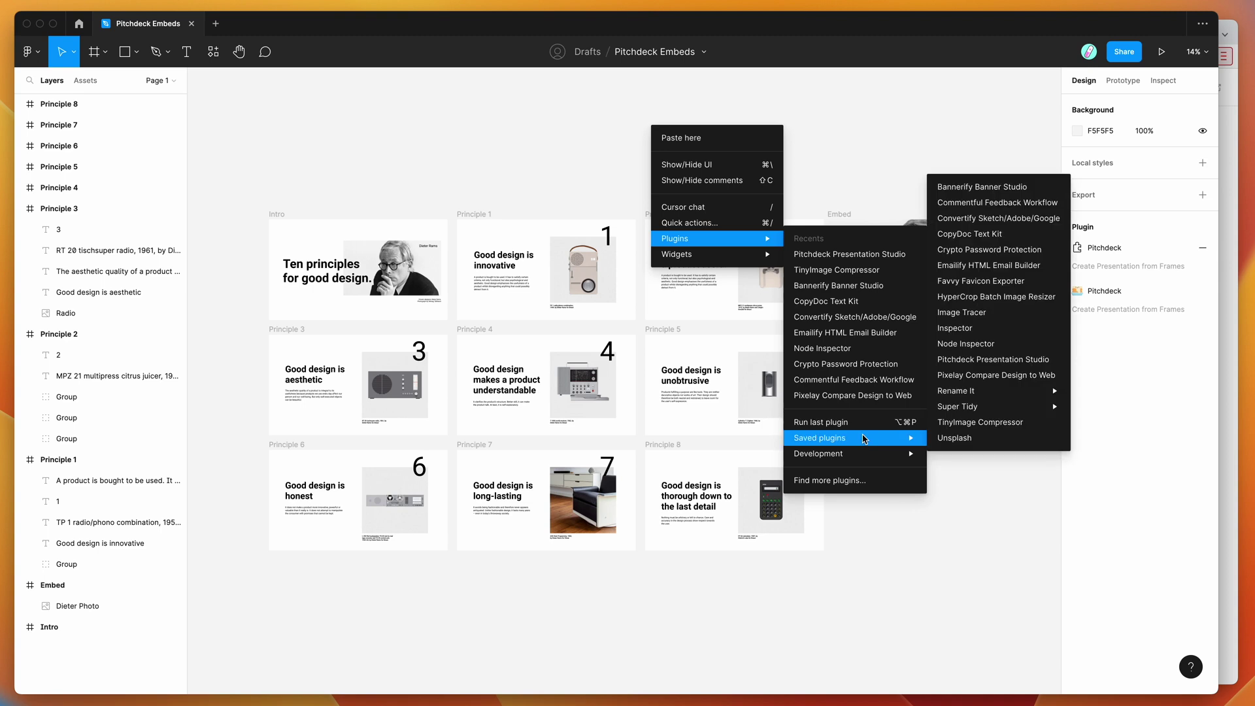
pyautogui.click(955, 362)
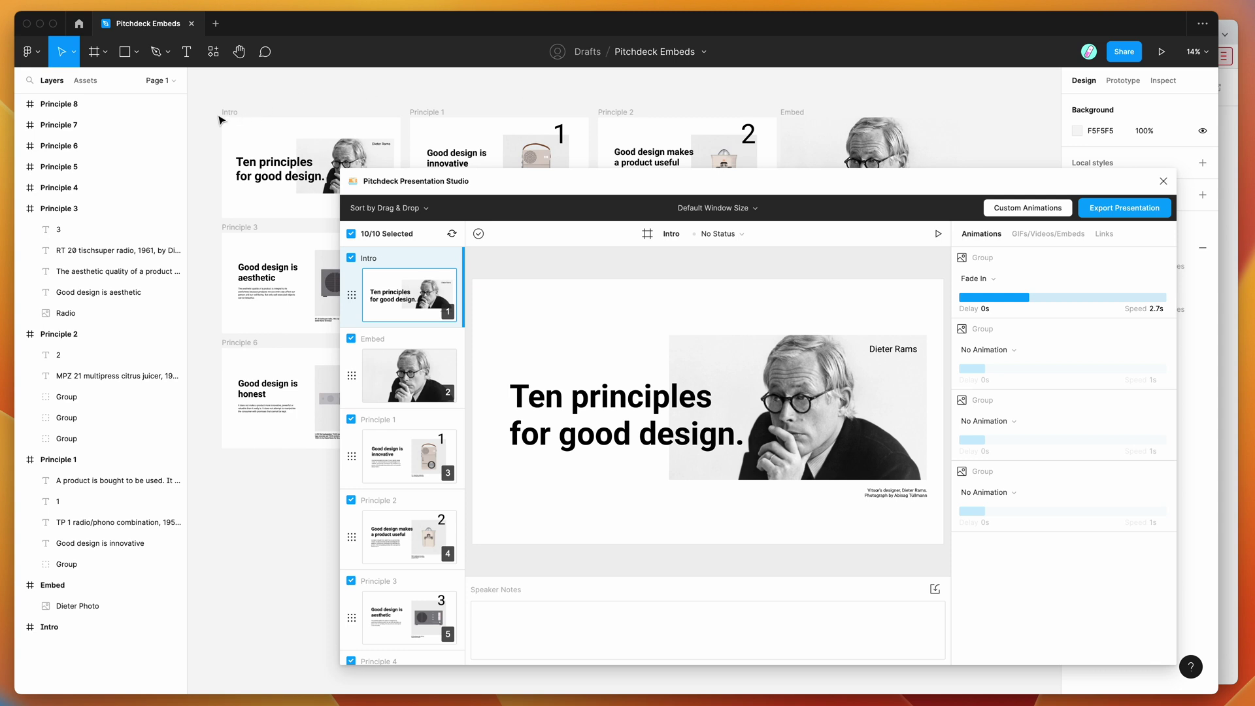
pyautogui.click(226, 114)
# Preview Principle 1, select its text layers, and check its link and animation settings.
pyautogui.click(432, 112)
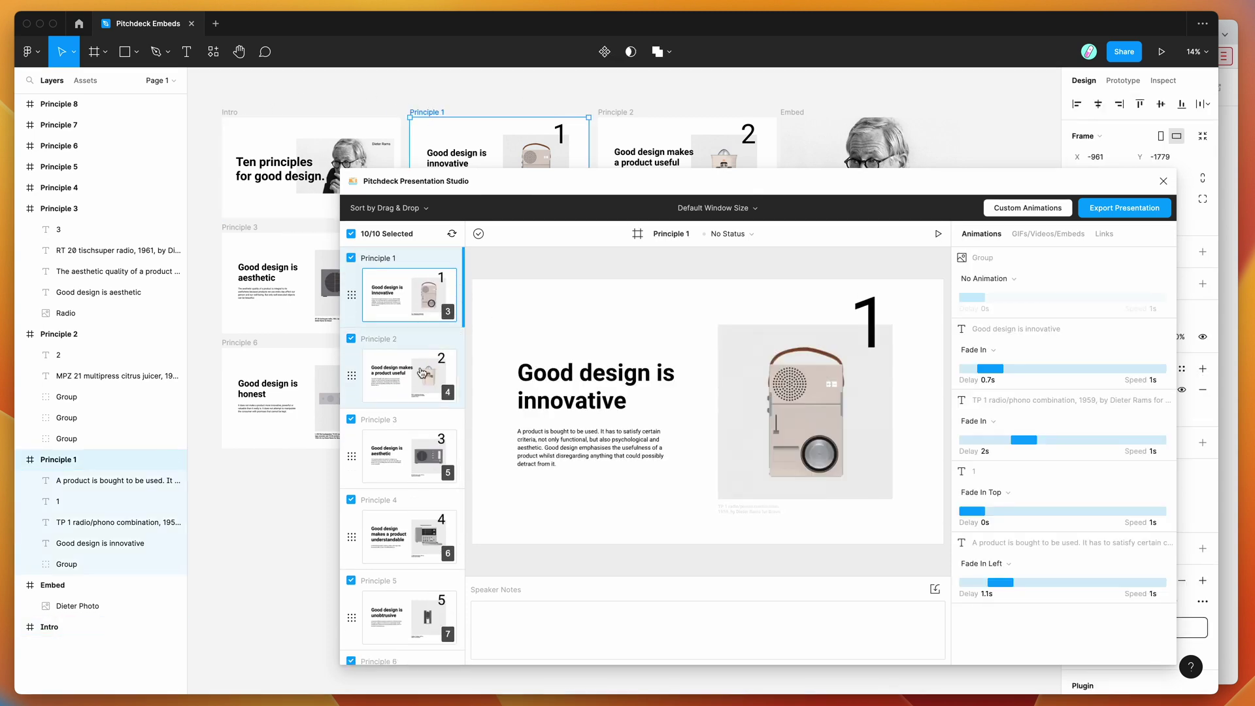
pyautogui.scroll(3, 424, 373)
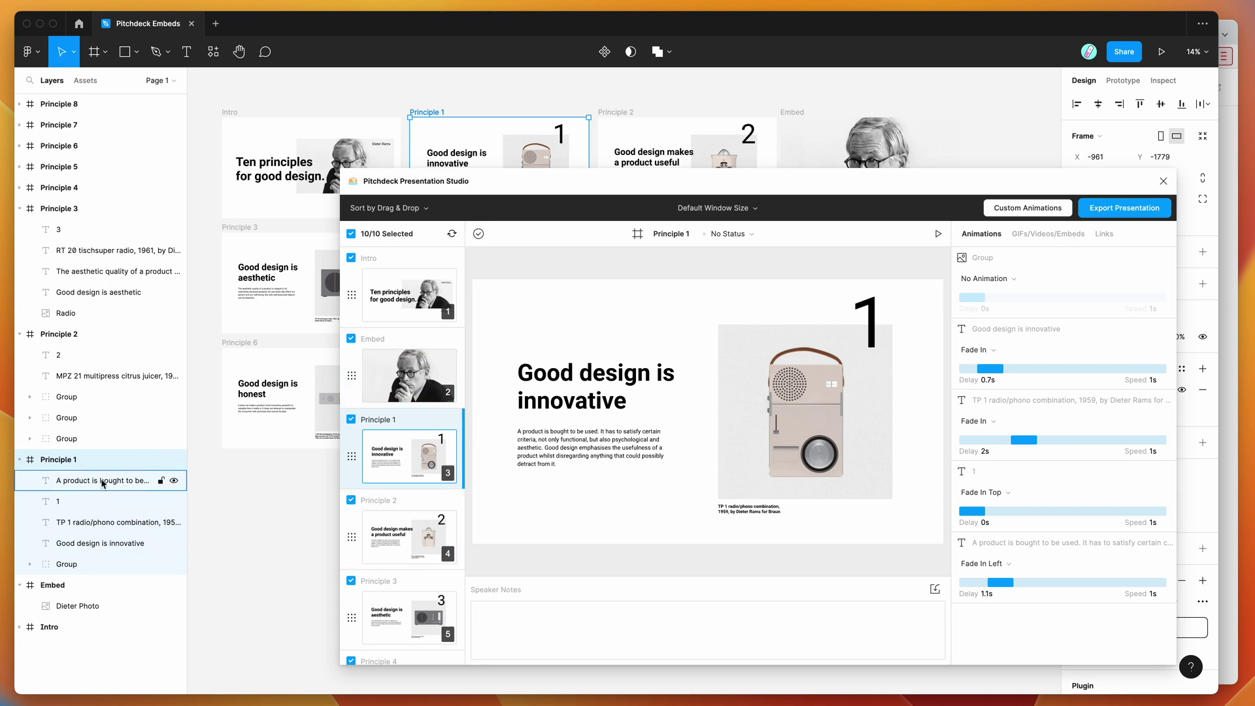
pyautogui.click(78, 501)
pyautogui.click(81, 524)
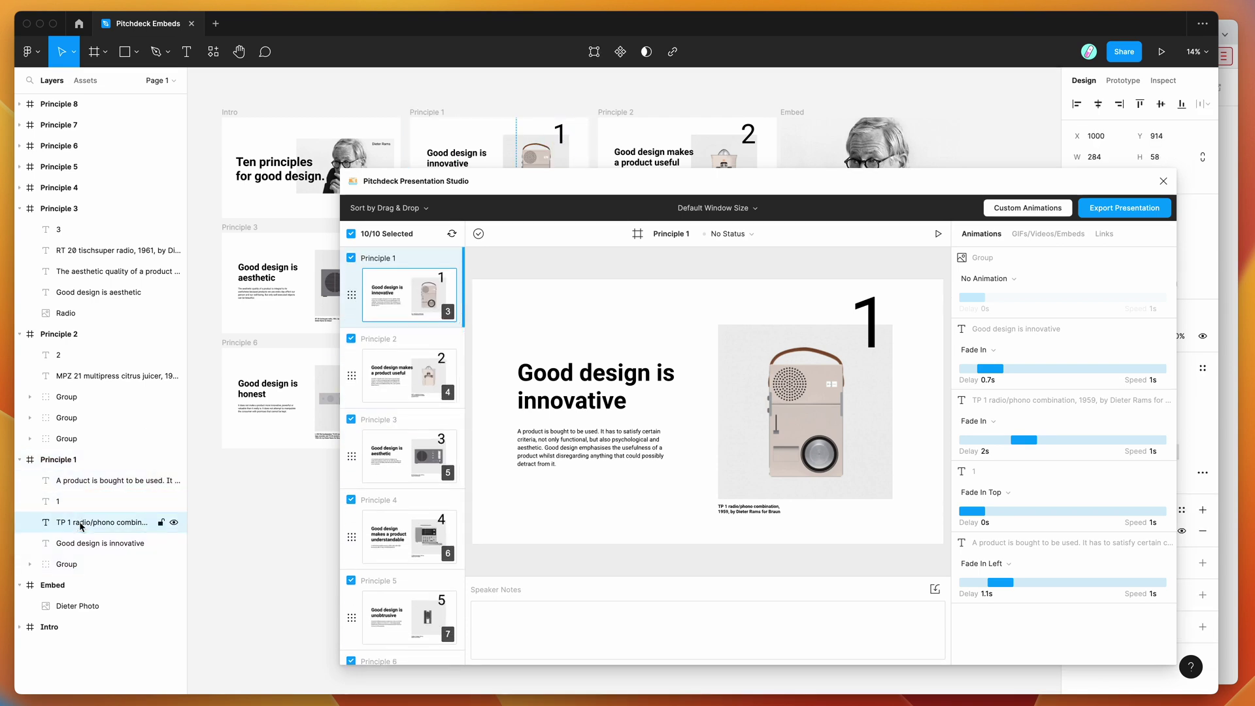
pyautogui.moveTo(1064, 569)
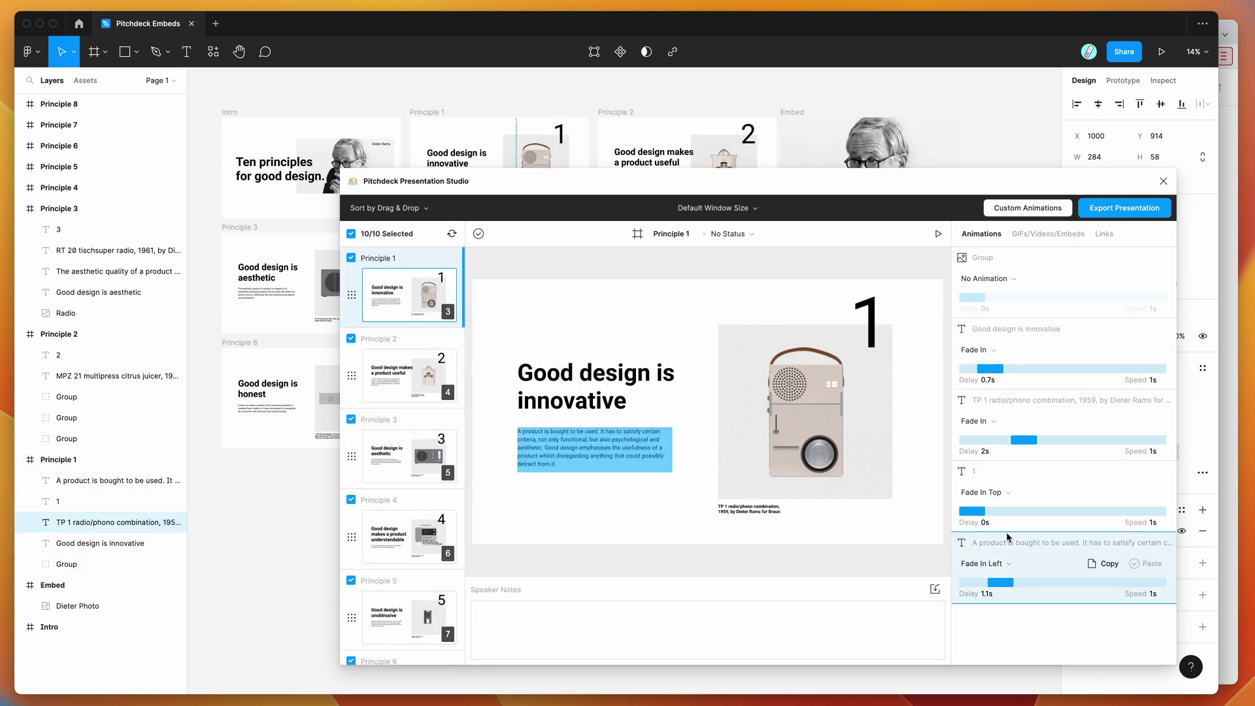
pyautogui.click(1103, 234)
pyautogui.click(983, 234)
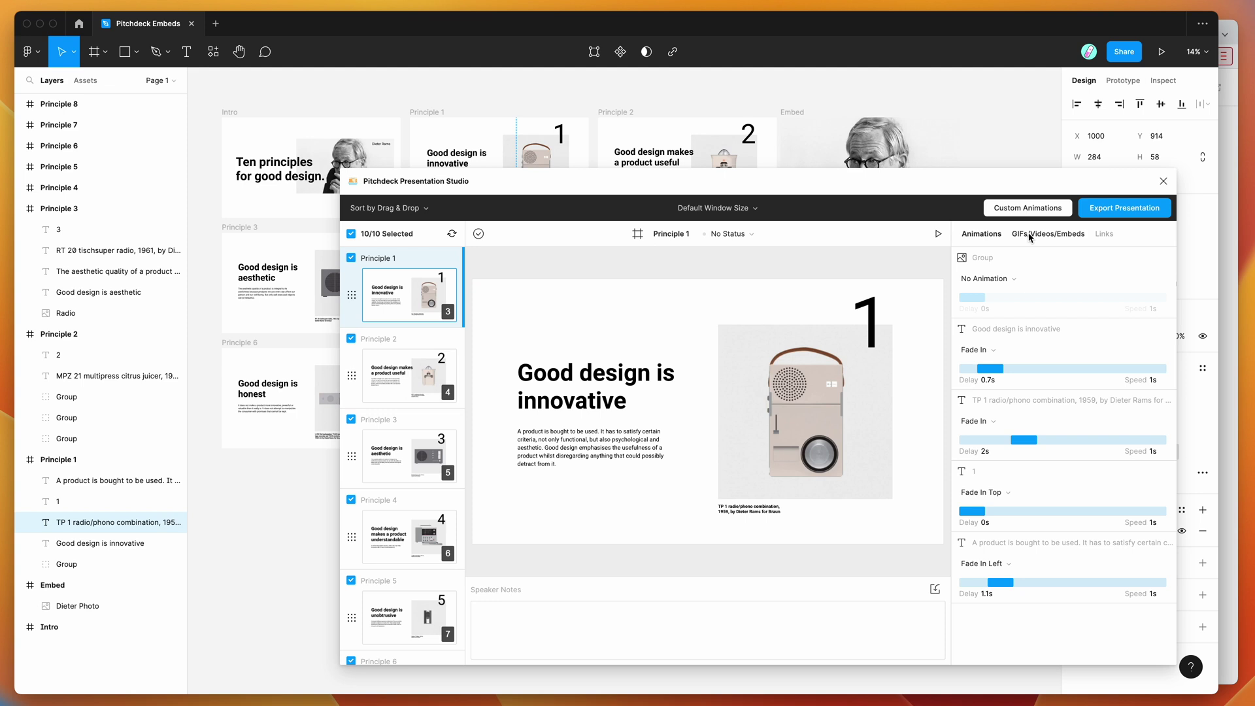
pyautogui.scroll(3, 404, 334)
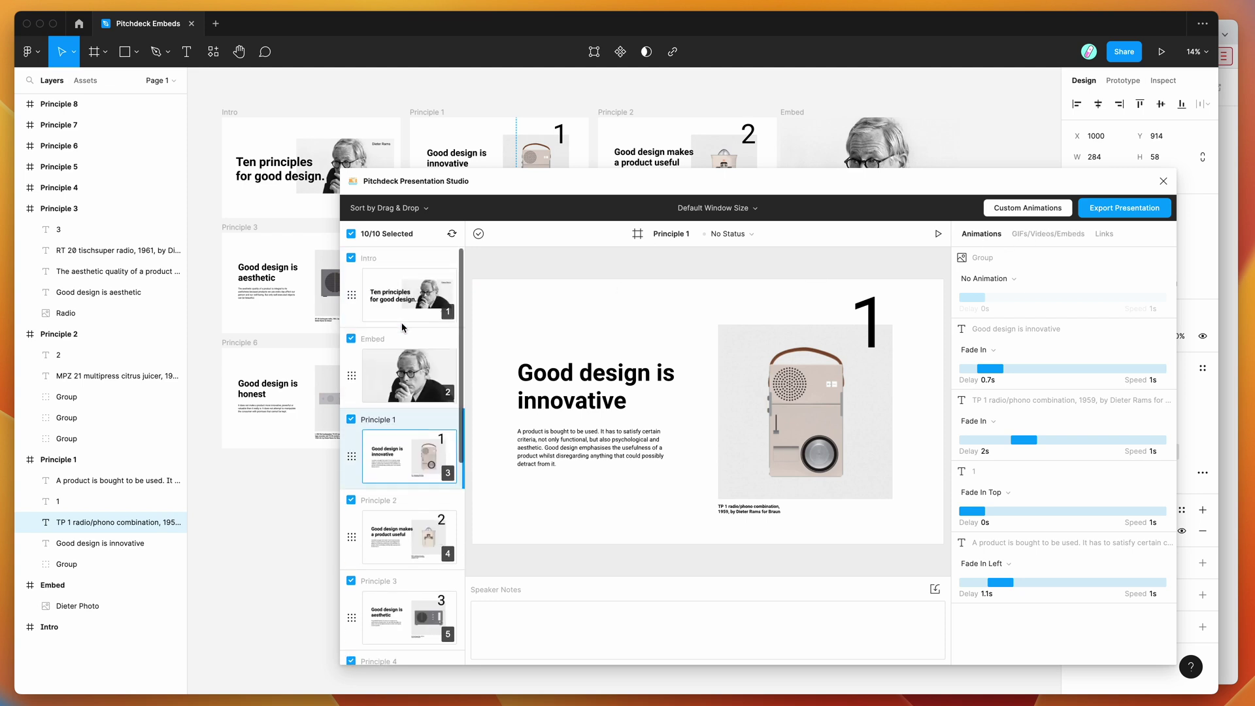
# Preview the Embed slide, select its Dieter Photo layer, and open the photo's media embed settings.
pyautogui.click(402, 376)
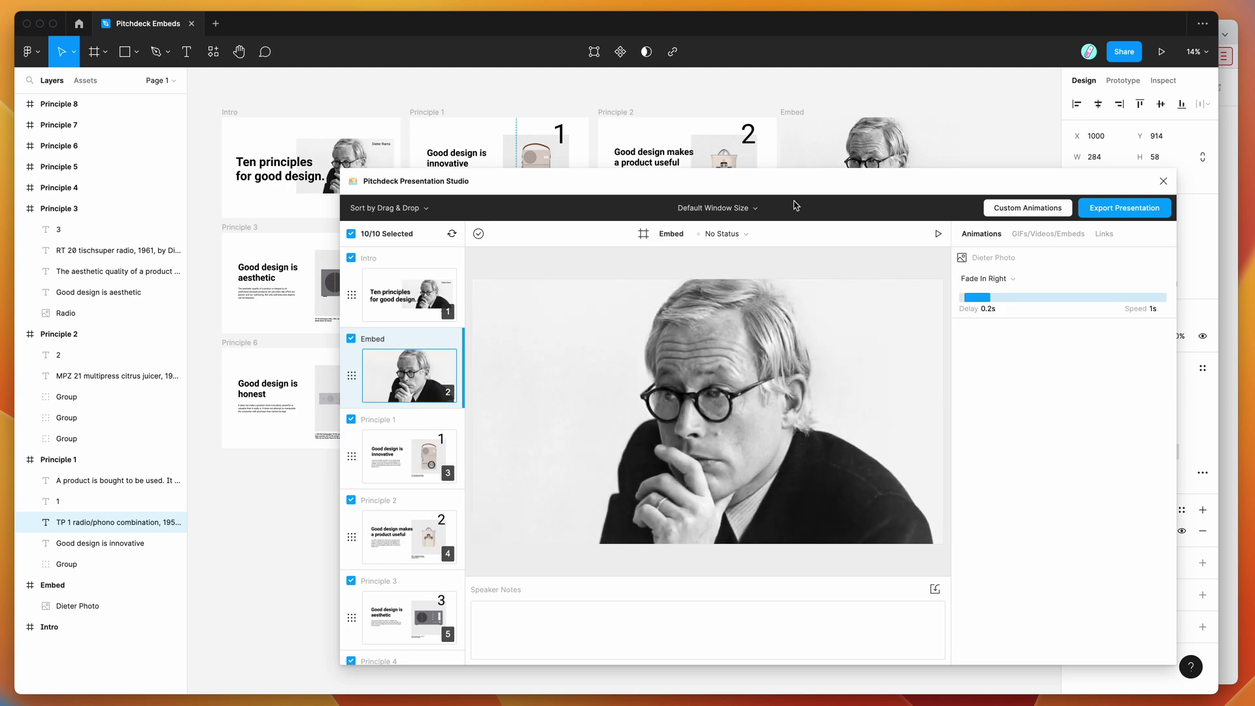
pyautogui.scroll(-3, 794, 147)
pyautogui.hscroll(3, 795, 147)
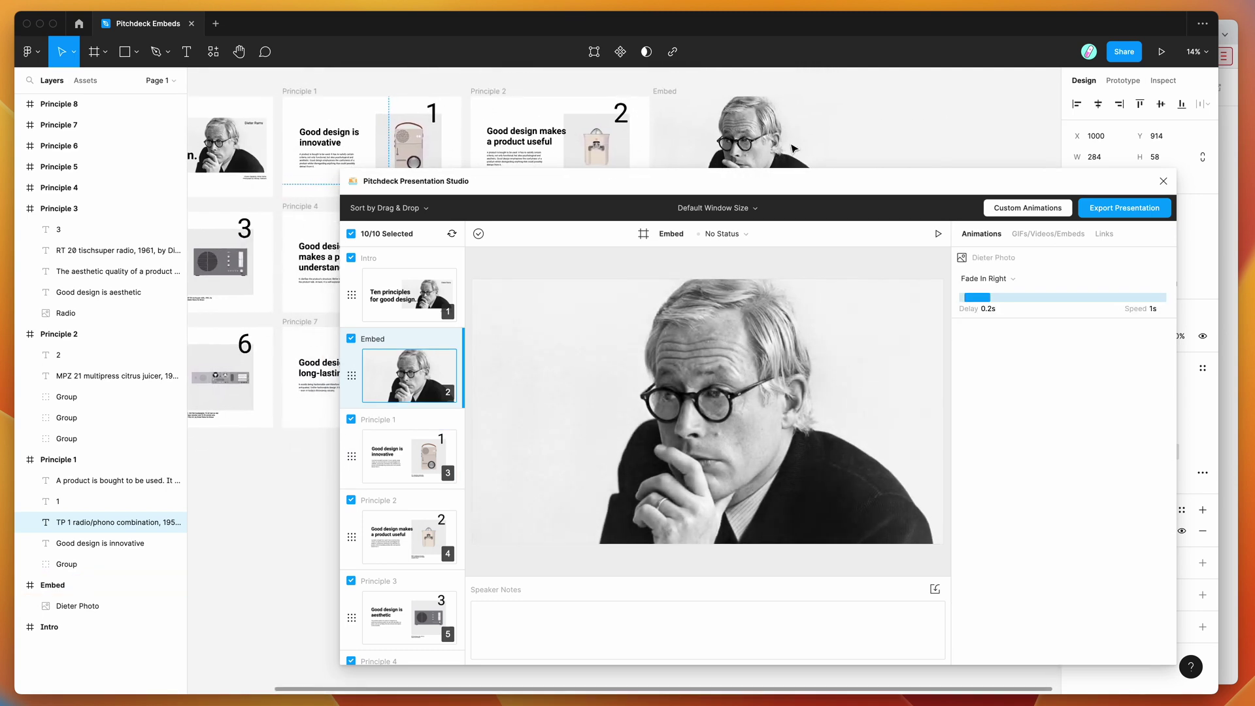
pyautogui.hscroll(1, 775, 138)
pyautogui.hscroll(1, 756, 132)
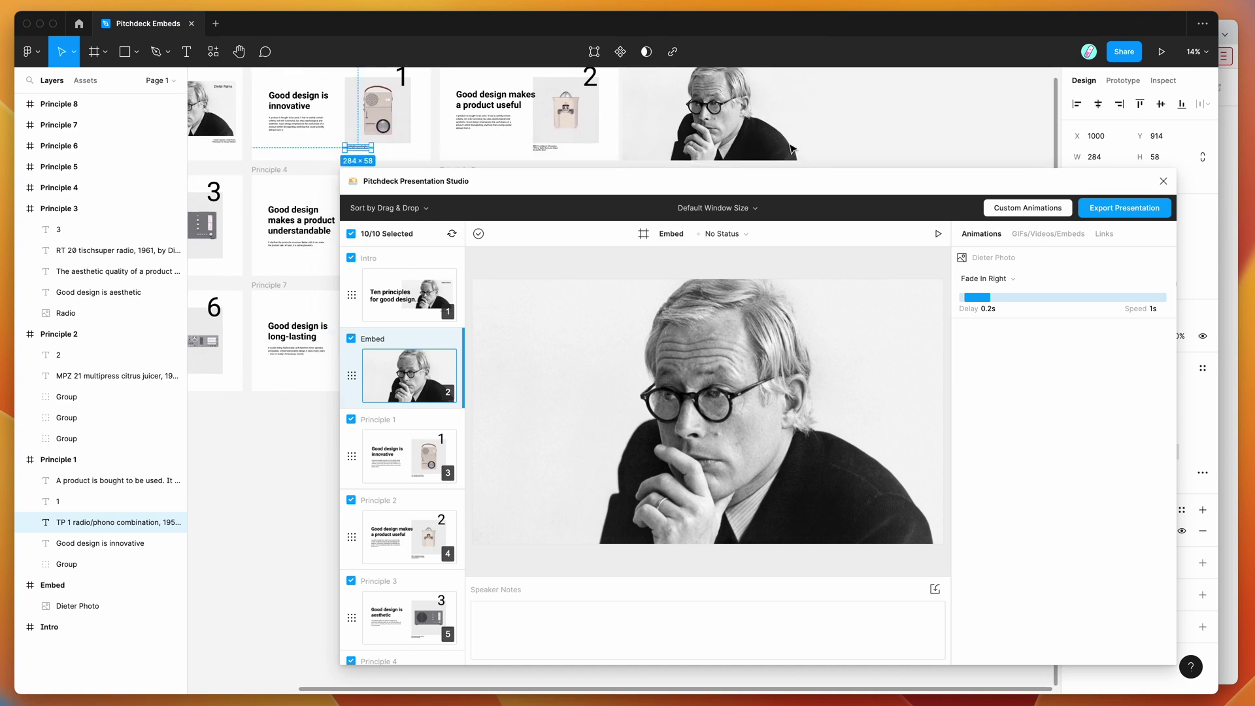
pyautogui.click(743, 126)
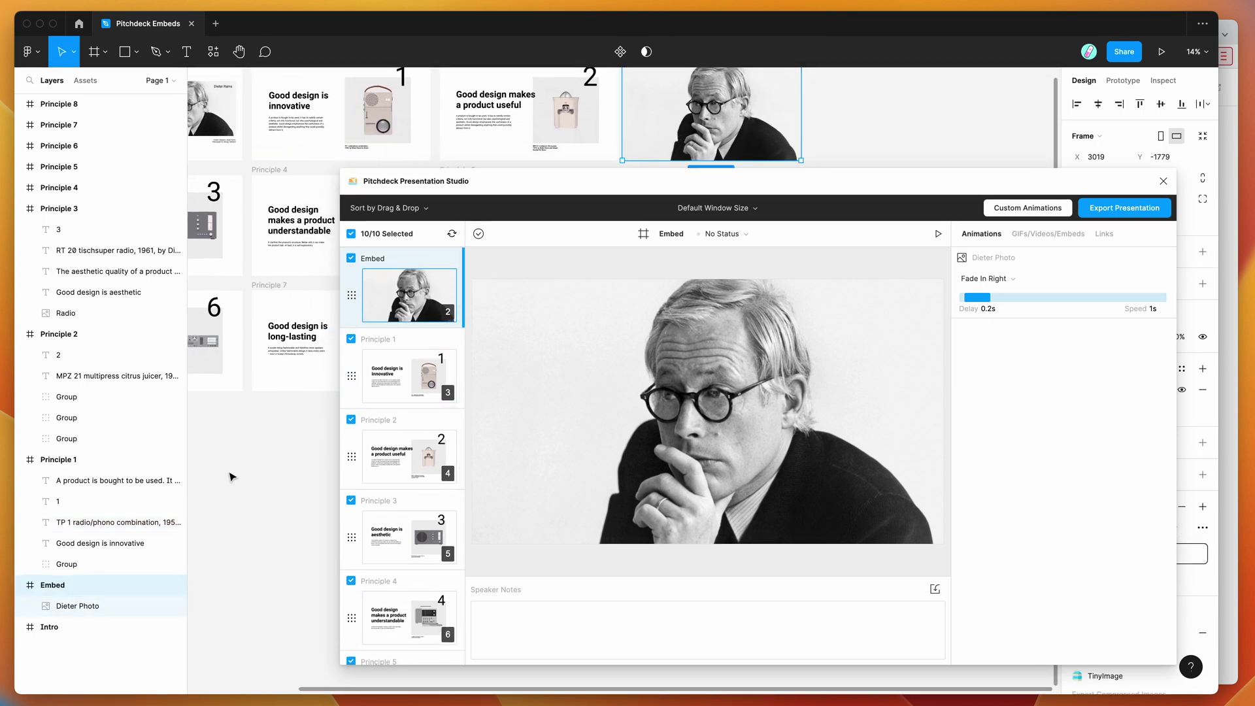
pyautogui.click(71, 608)
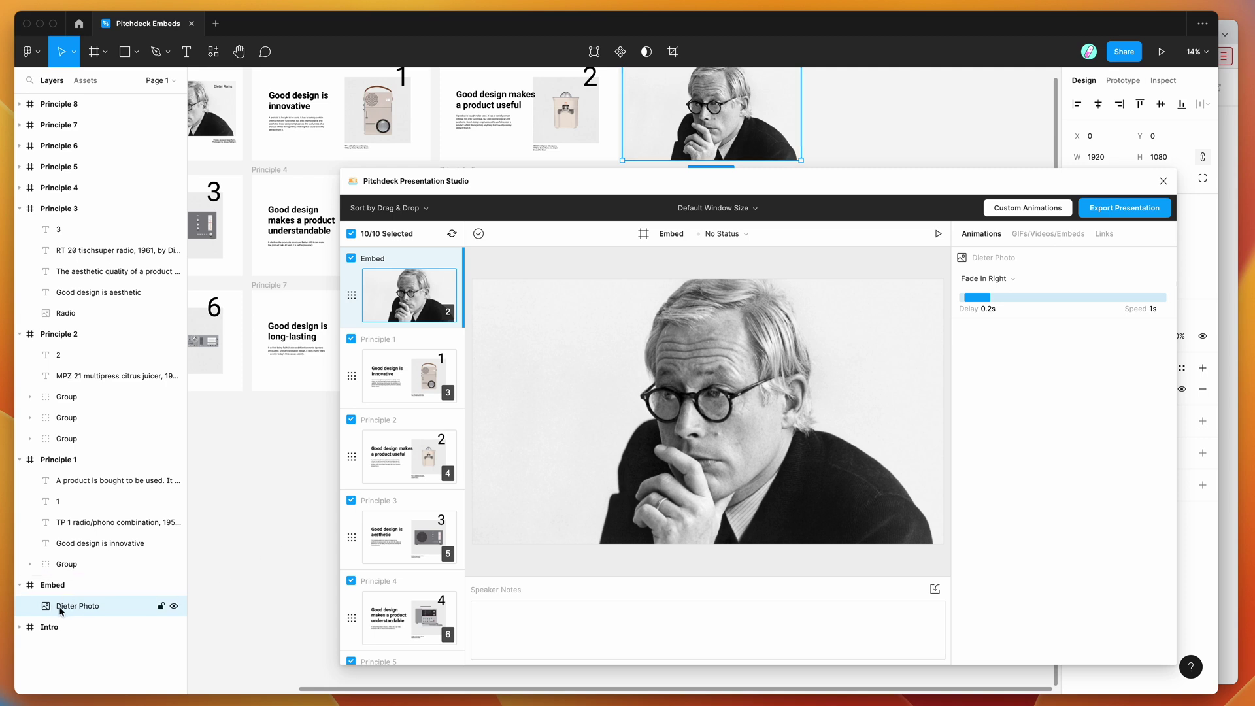
pyautogui.scroll(2, 245, 511)
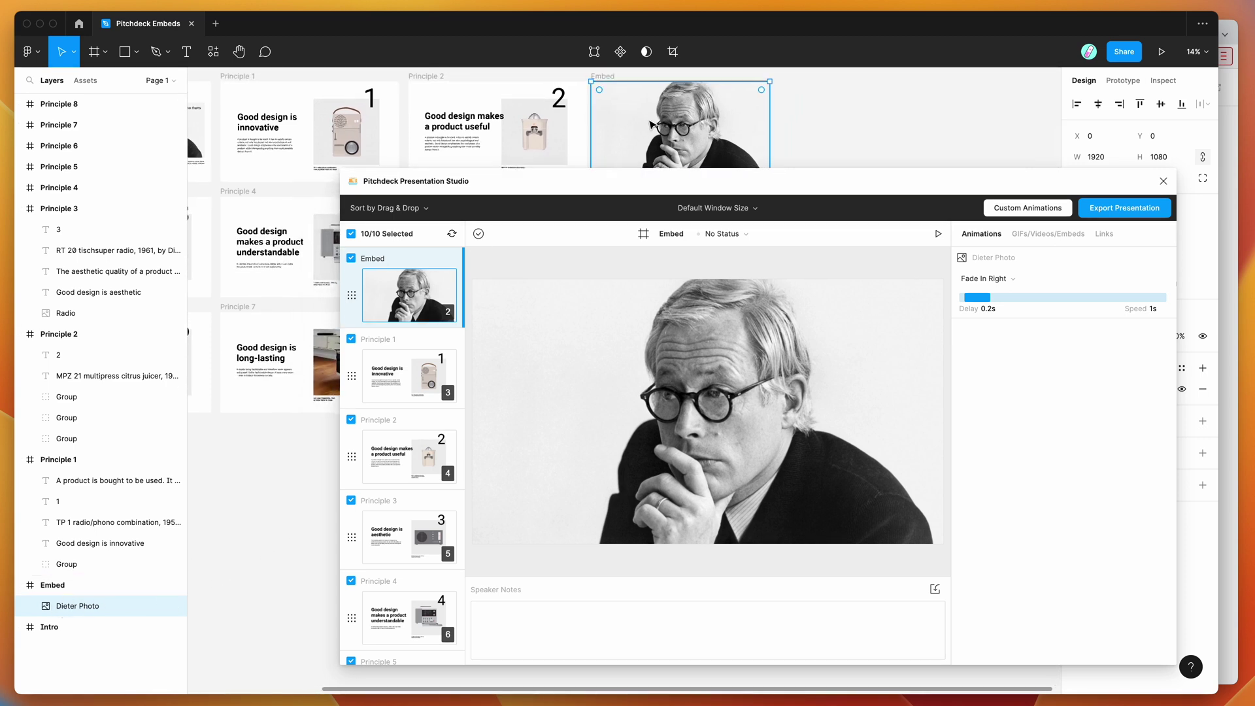
pyautogui.scroll(-2, 246, 511)
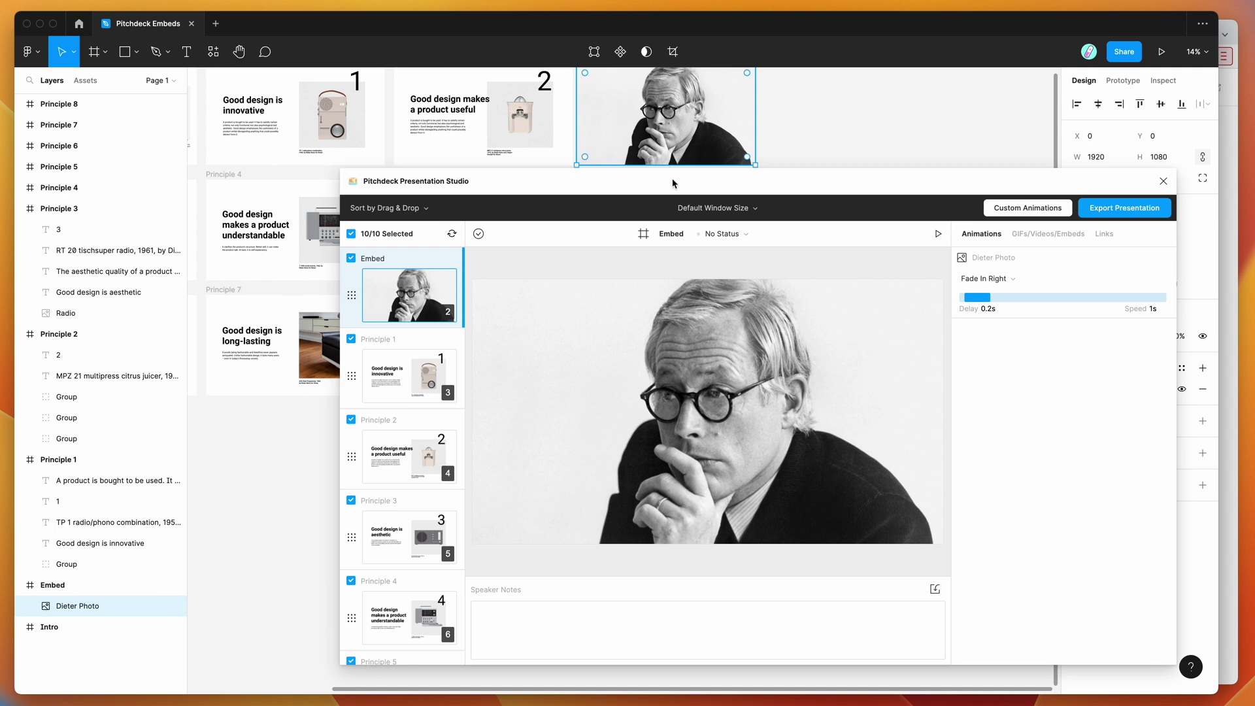
pyautogui.moveTo(676, 183); pyautogui.dragTo(680, 186)
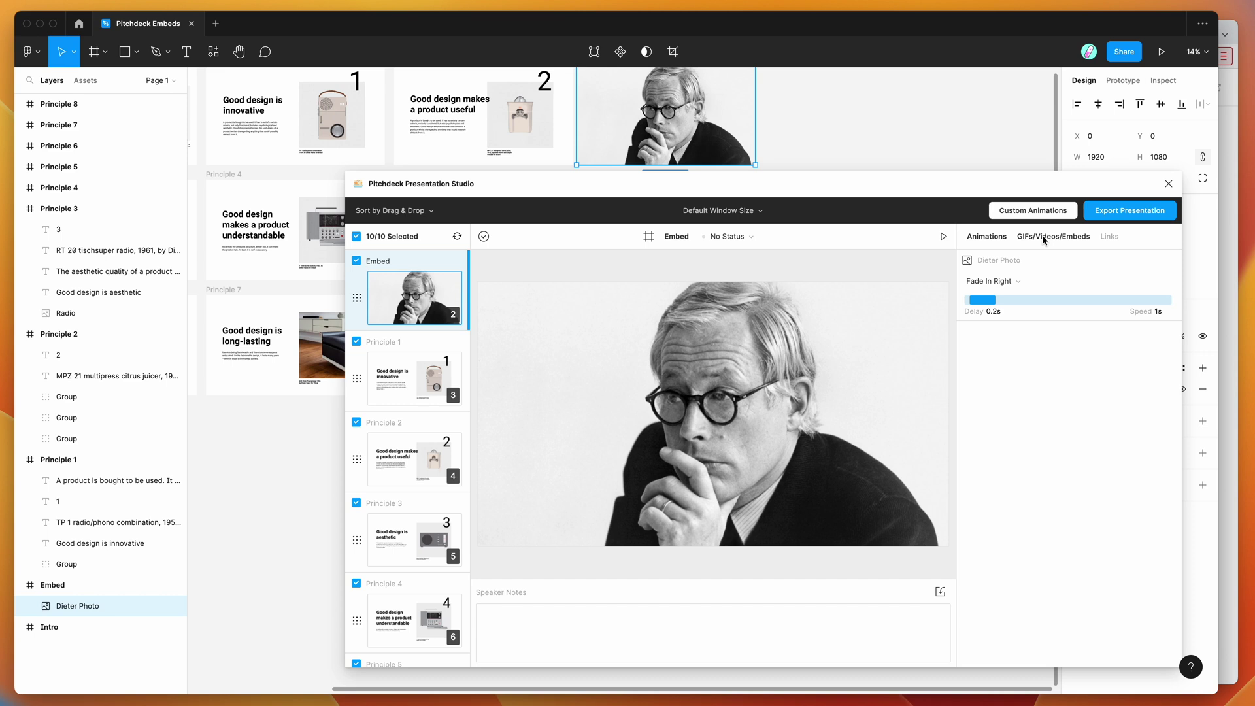
pyautogui.click(1042, 236)
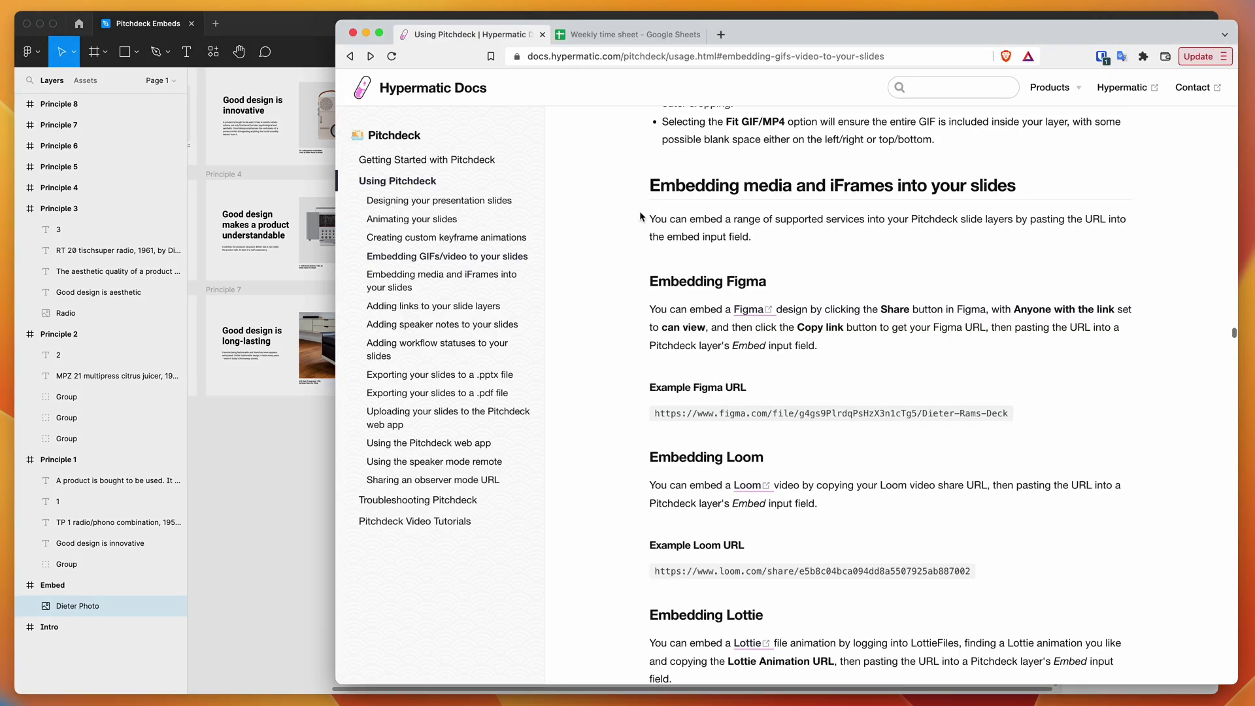
pyautogui.scroll(-1, 619, 208)
pyautogui.scroll(-5, 611, 287)
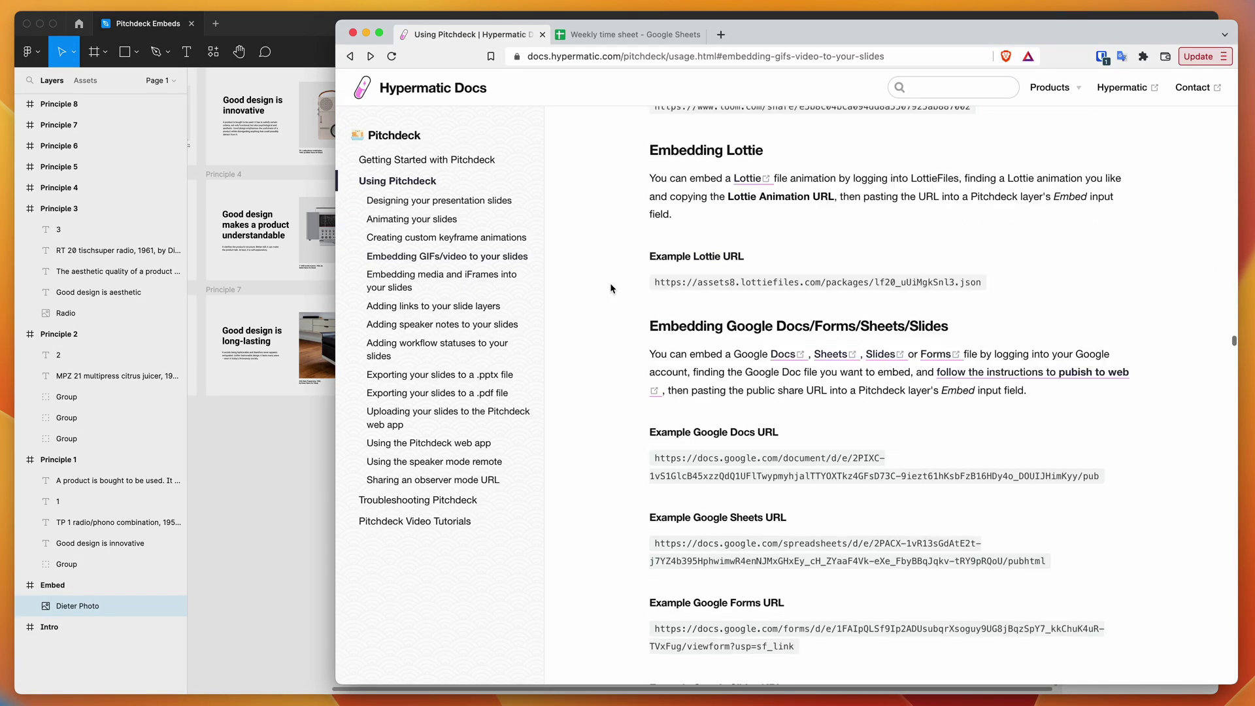
pyautogui.scroll(-1, 610, 287)
pyautogui.scroll(-1, 610, 288)
pyautogui.scroll(-1, 610, 288)
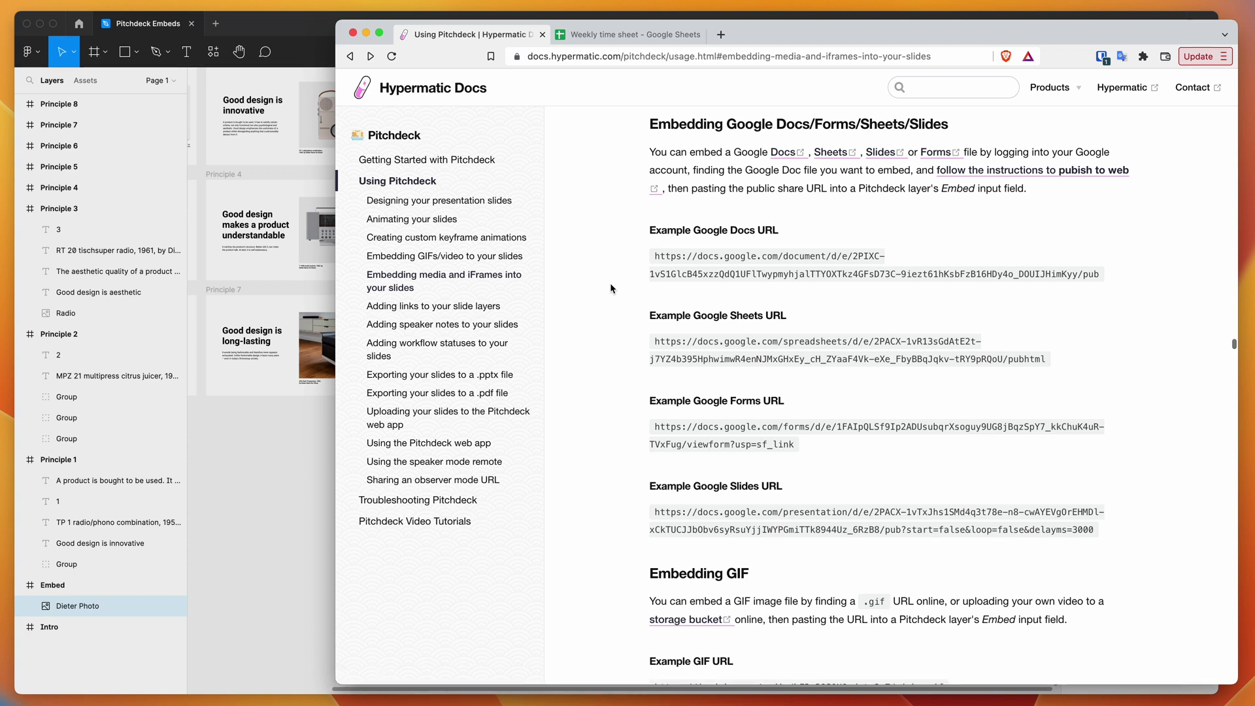
pyautogui.scroll(-3, 610, 282)
pyautogui.scroll(1, 612, 246)
pyautogui.scroll(1, 610, 222)
pyautogui.scroll(1, 610, 222)
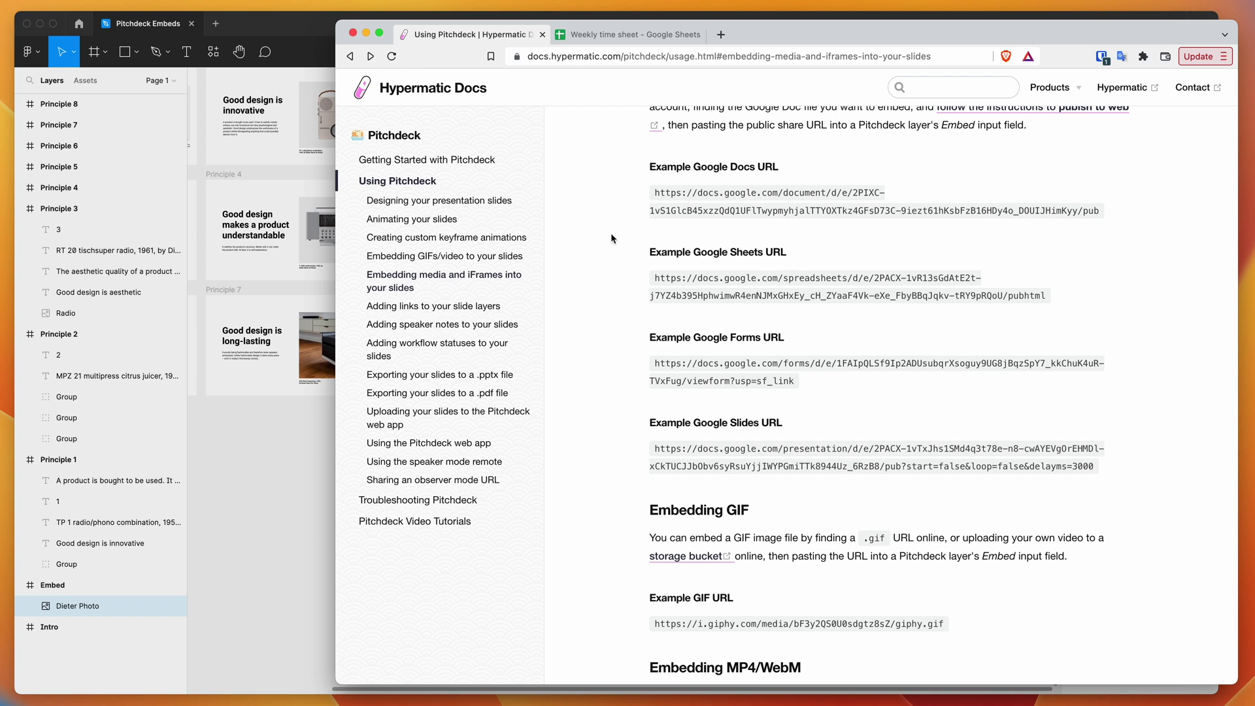
# Switch to the Weekly time sheet spreadsheet in Google Sheets.
pyautogui.click(612, 34)
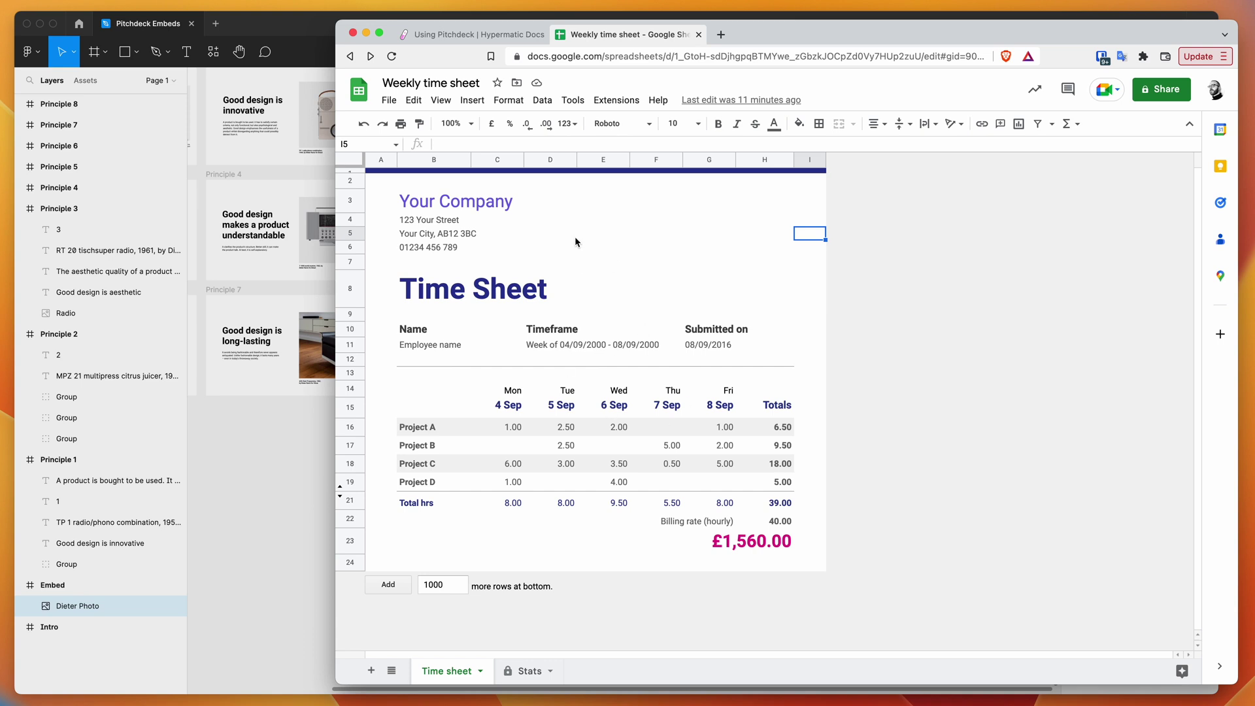
# Publish the entire Weekly time sheet to the web as a web page.
pyautogui.click(390, 102)
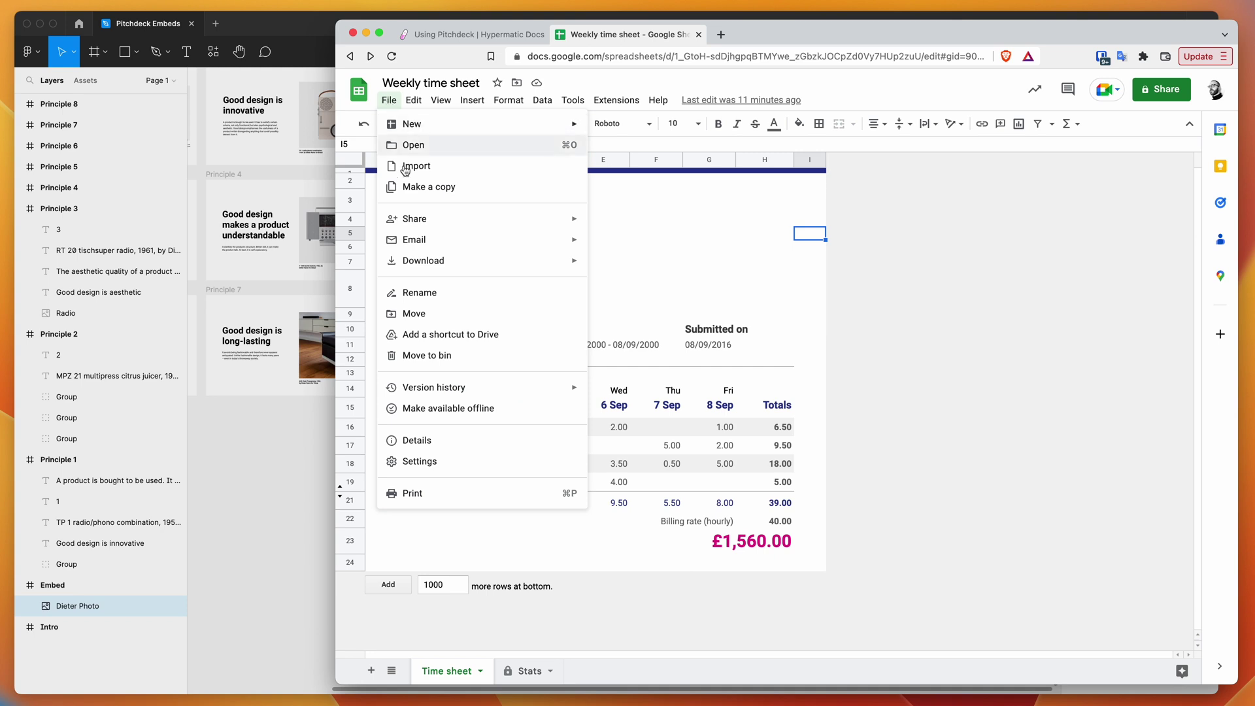
pyautogui.moveTo(414, 218)
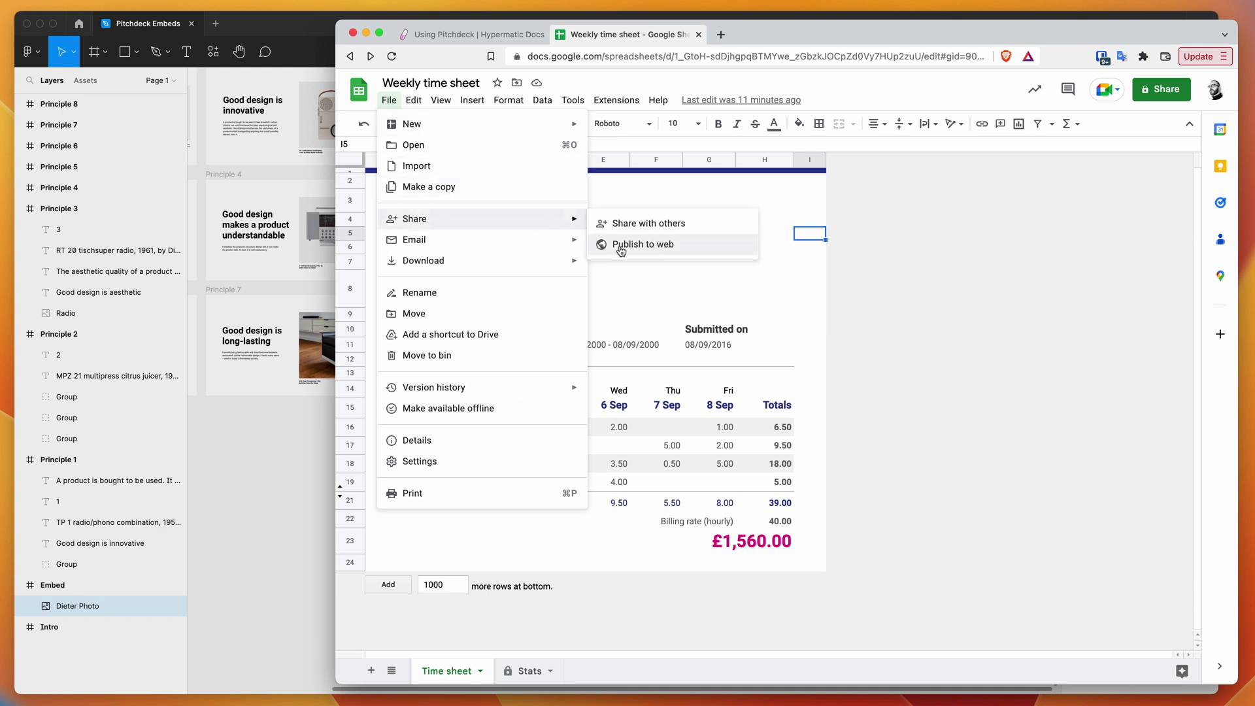
pyautogui.click(653, 248)
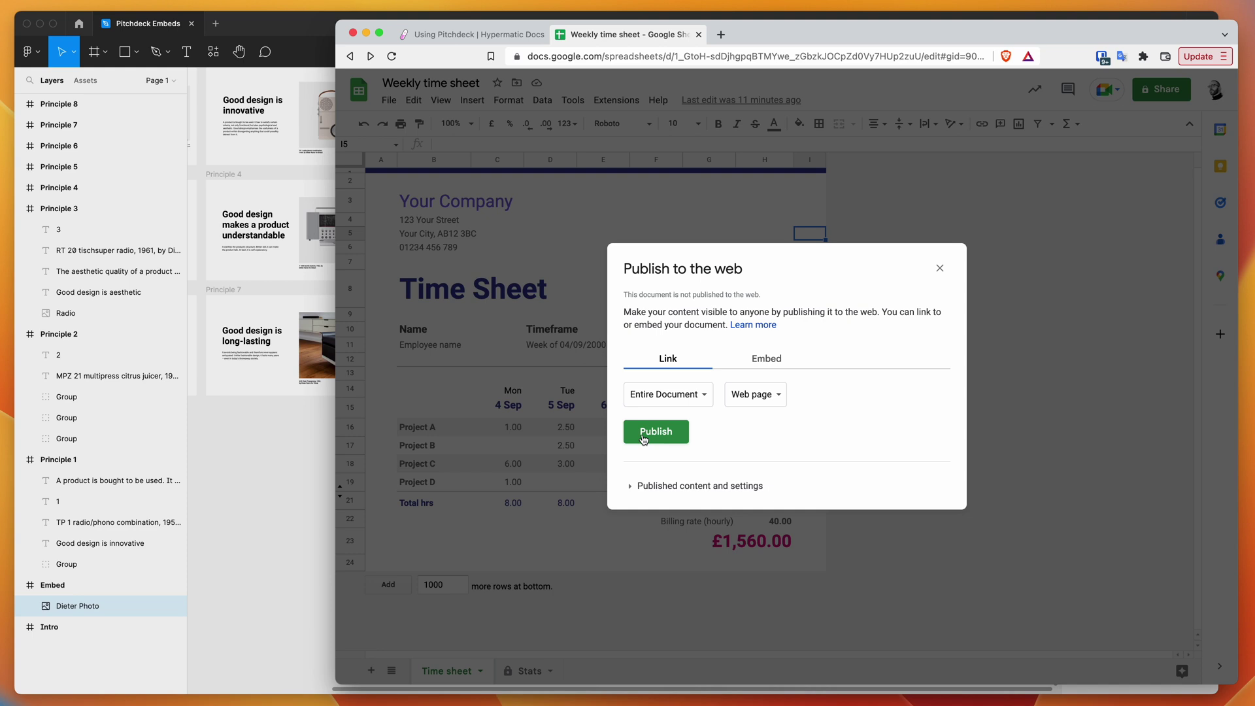
pyautogui.click(644, 436)
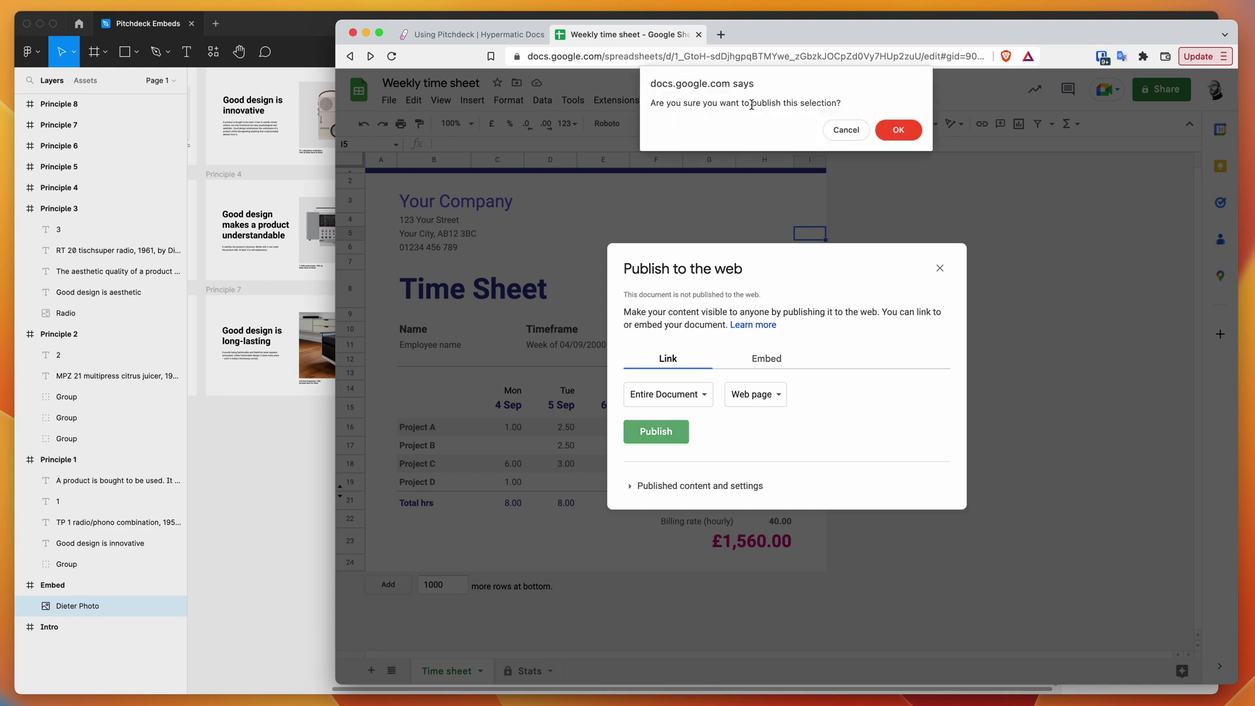
pyautogui.click(896, 133)
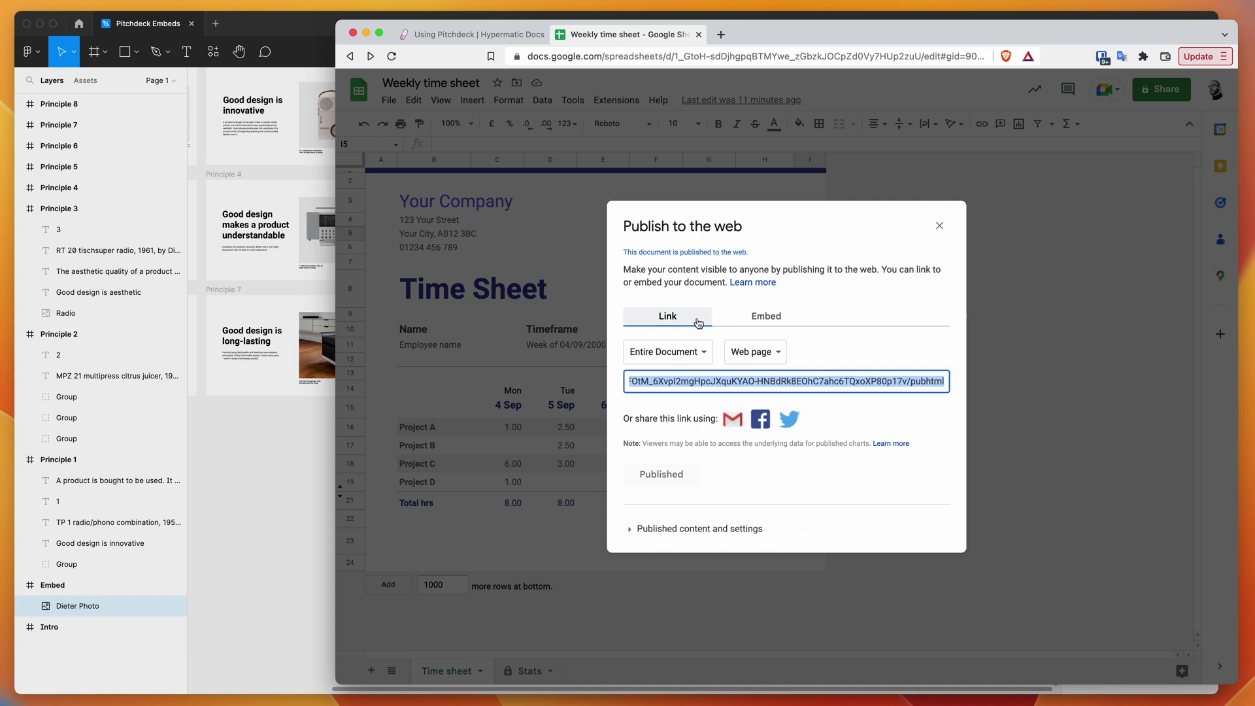
# Select the full published time sheet link for copying.
pyautogui.click(698, 385)
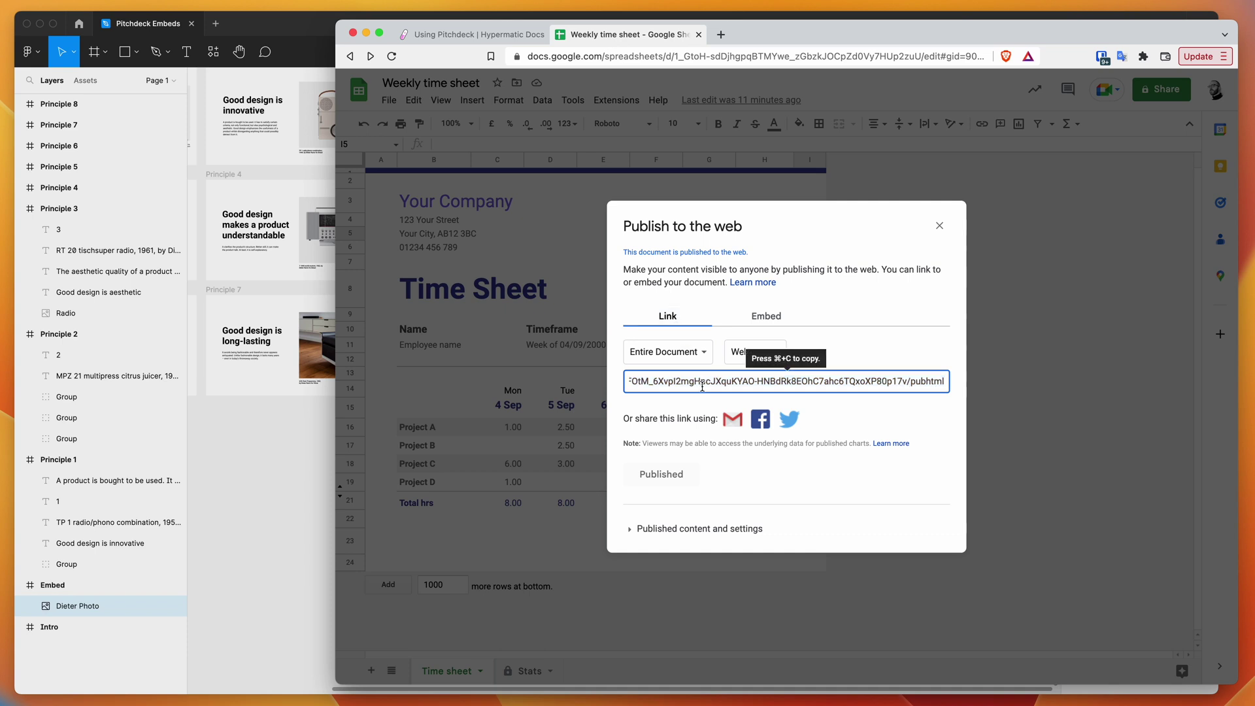
pyautogui.click(660, 324)
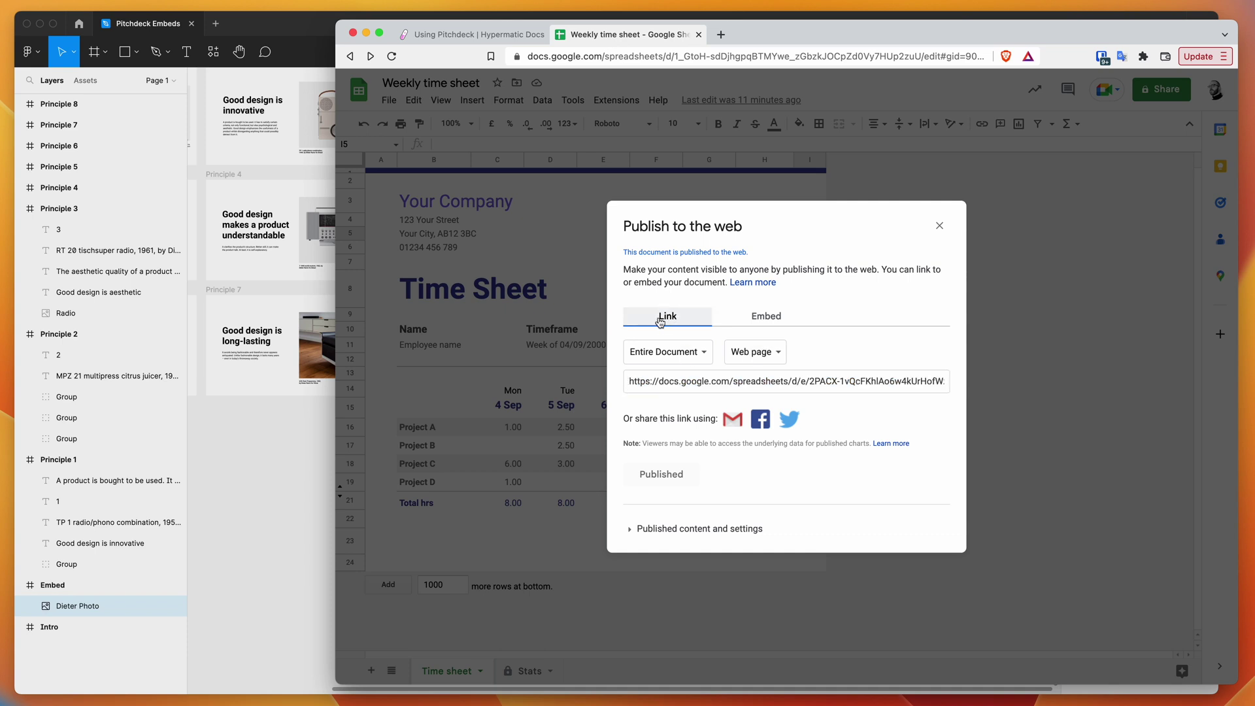
pyautogui.click(692, 383)
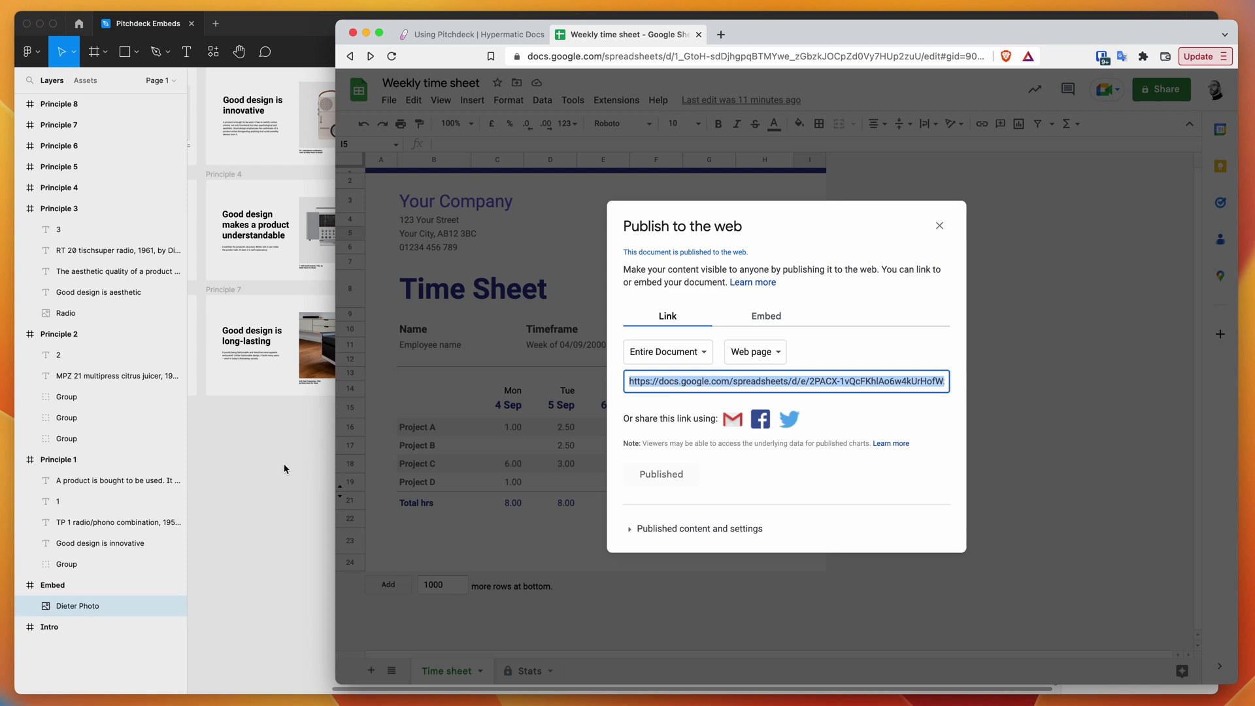
# Paste the published Sheets link as the Embed slide's embed URL and load the preview.
pyautogui.click(267, 462)
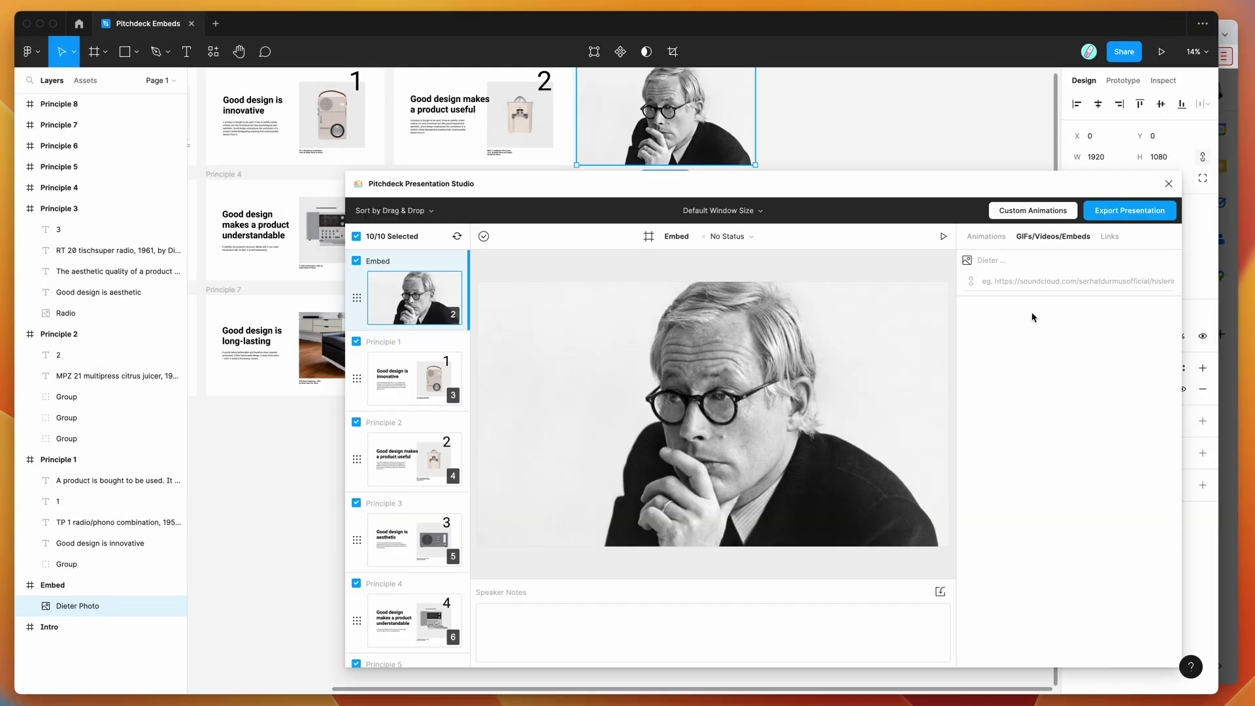
pyautogui.click(1006, 281)
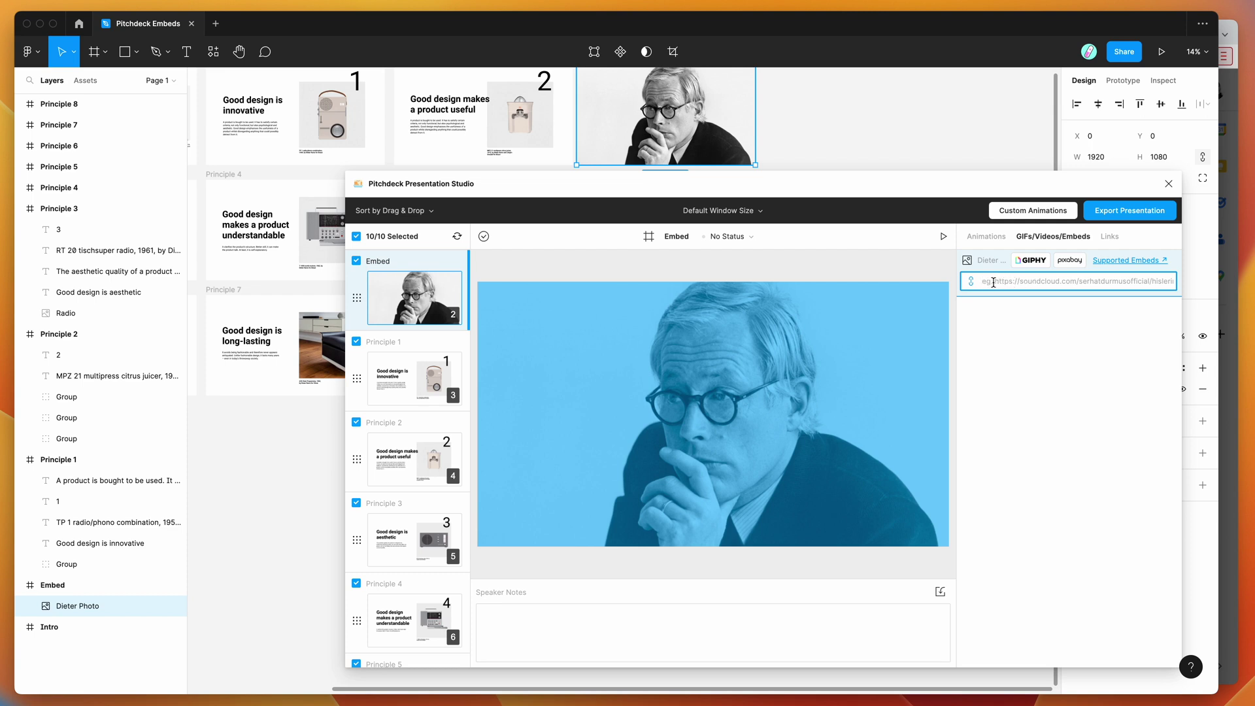
pyautogui.press('super+v')
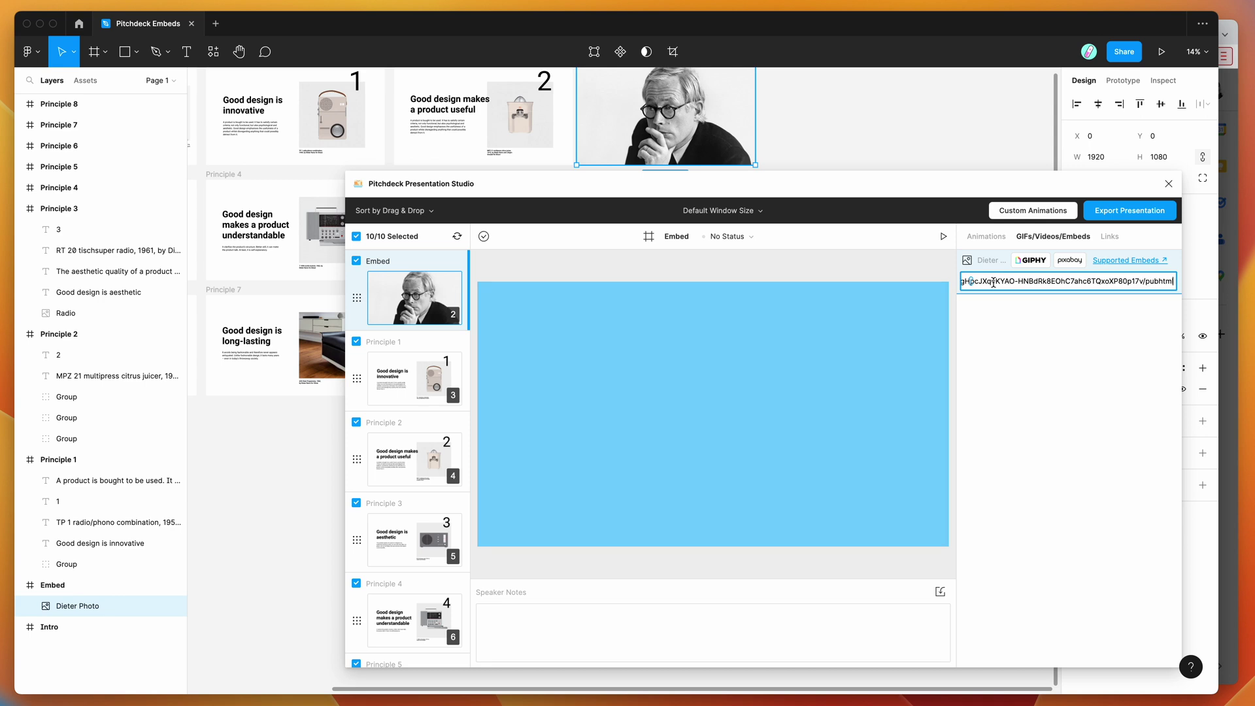
pyautogui.click(1013, 365)
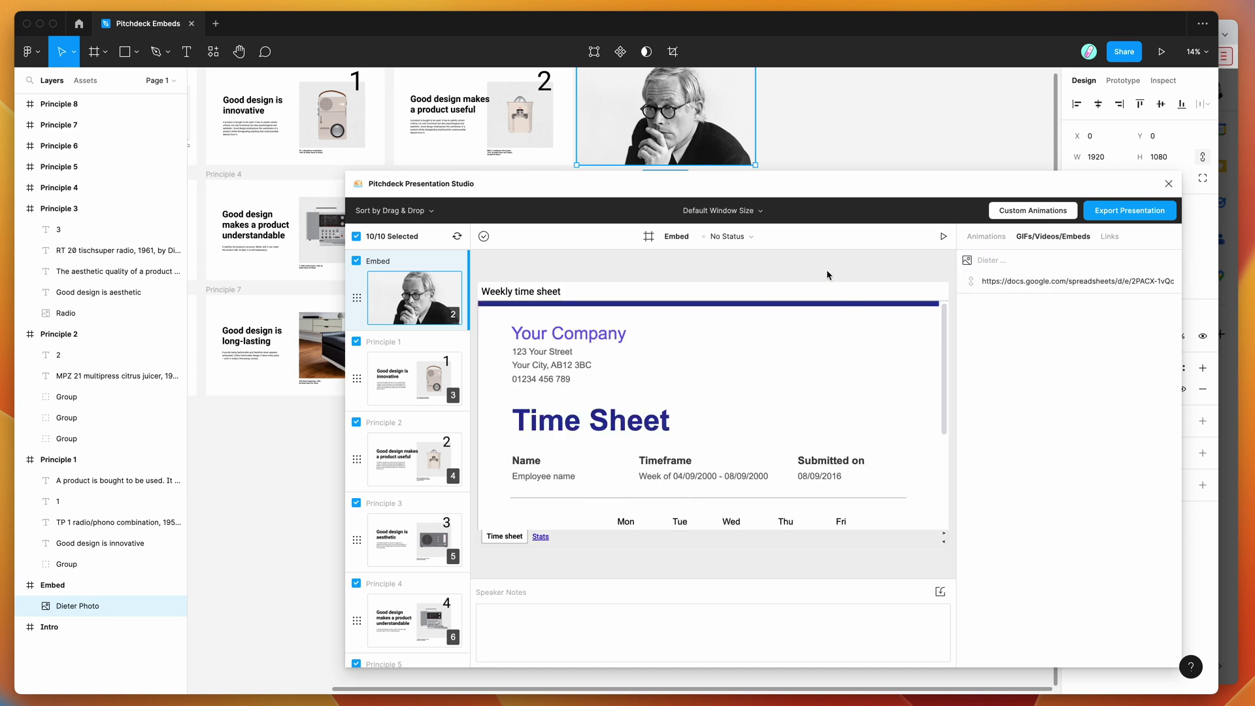
pyautogui.scroll(-1, 829, 396)
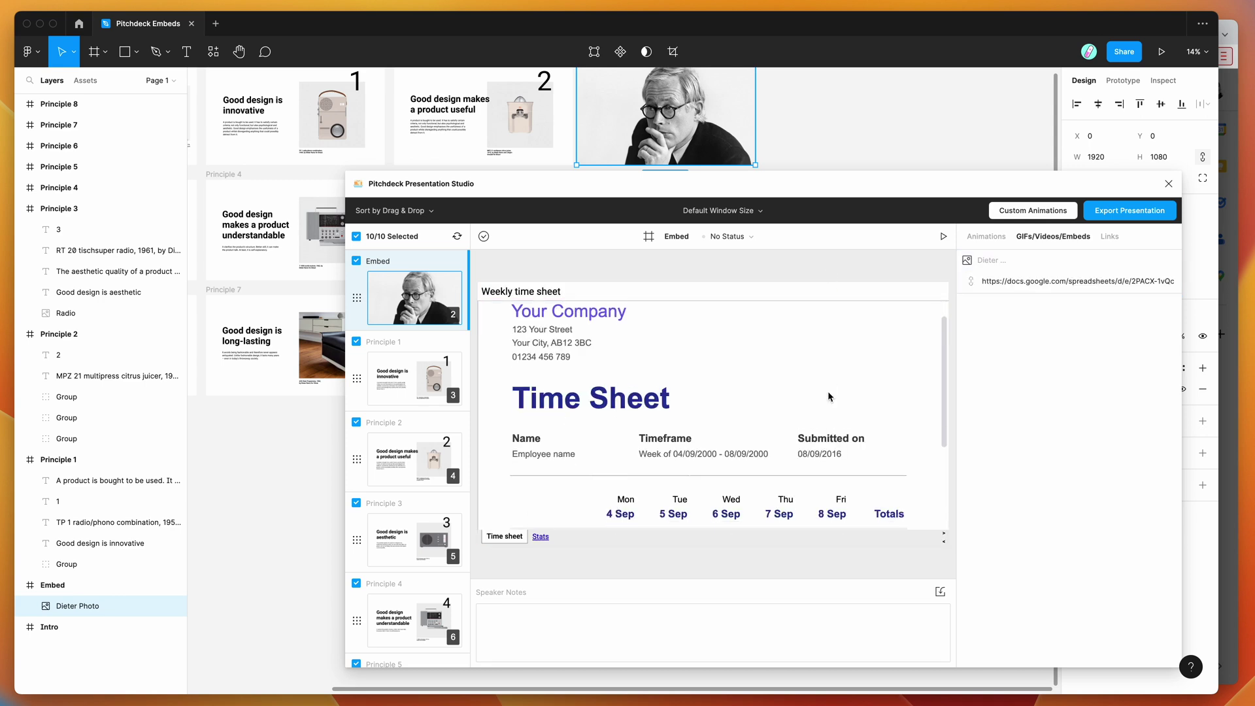
pyautogui.scroll(-1, 829, 396)
pyautogui.scroll(-1, 829, 396)
pyautogui.scroll(-2, 830, 397)
pyautogui.scroll(-2, 829, 396)
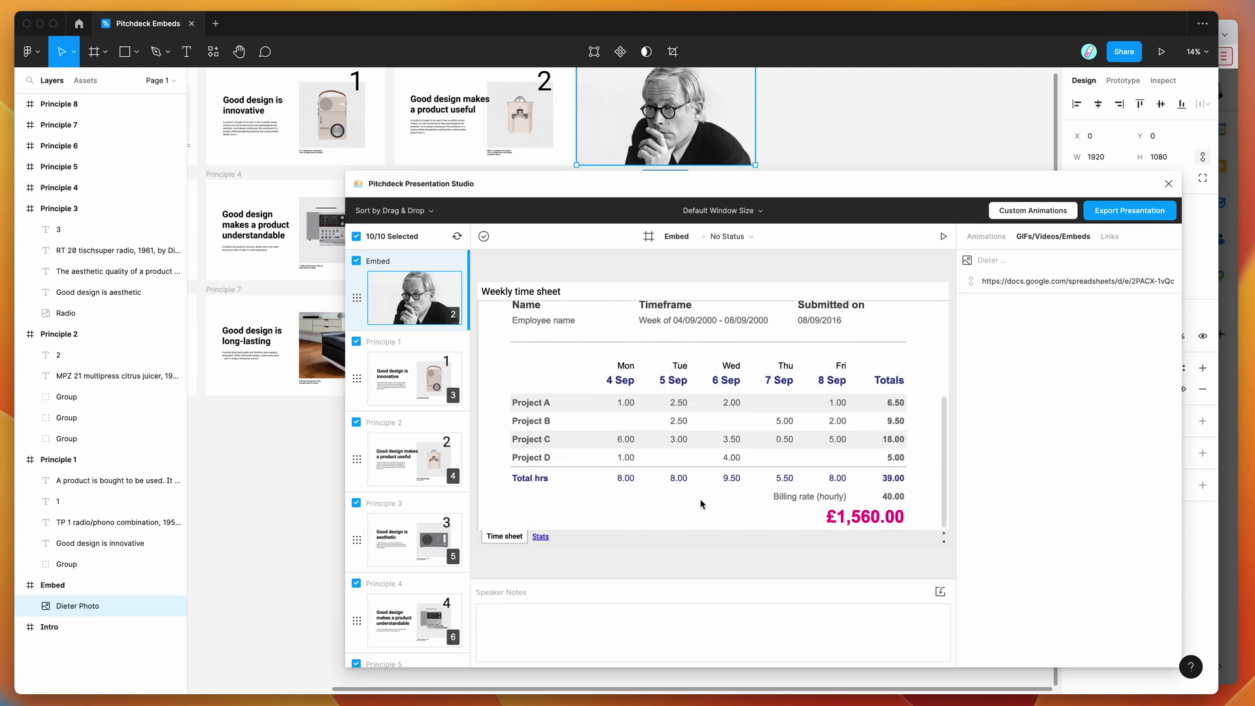
pyautogui.scroll(1, 702, 459)
pyautogui.scroll(5, 701, 459)
pyautogui.scroll(5, 628, 383)
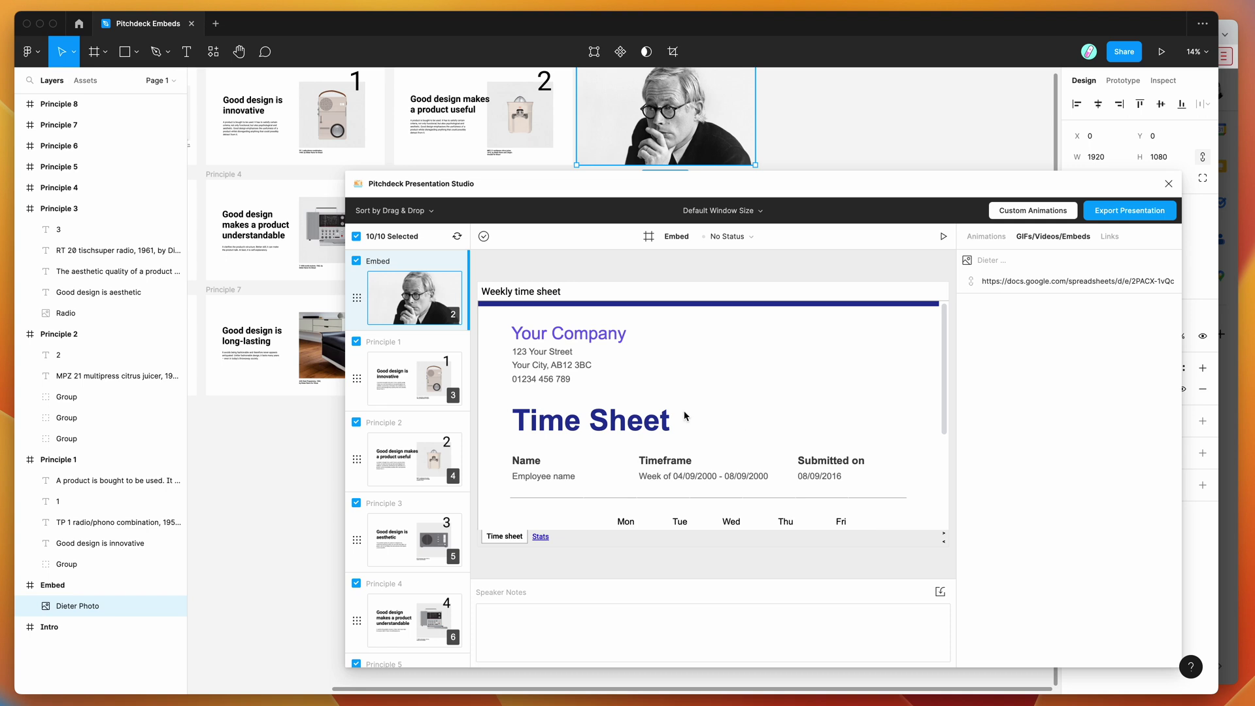
pyautogui.scroll(-2, 685, 416)
pyautogui.scroll(-3, 685, 416)
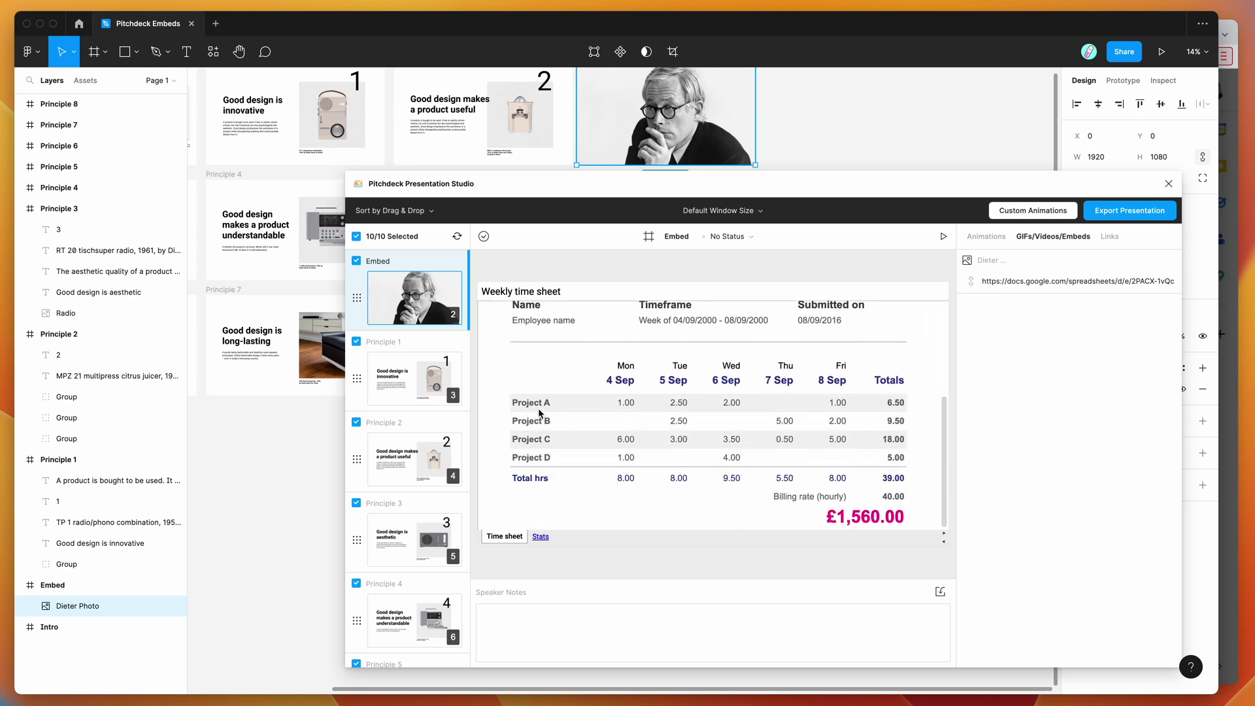
pyautogui.moveTo(538, 412); pyautogui.dragTo(711, 464)
pyautogui.click(712, 471)
pyautogui.scroll(5, 687, 414)
pyautogui.click(542, 539)
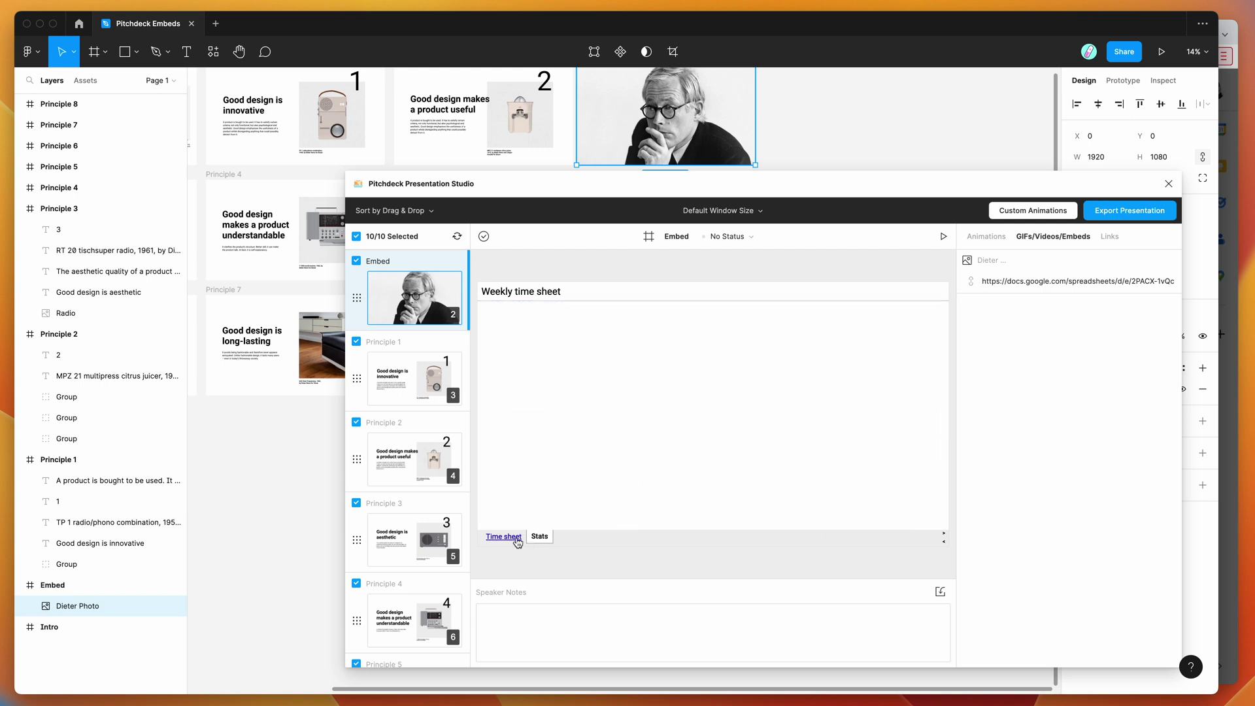
pyautogui.click(504, 537)
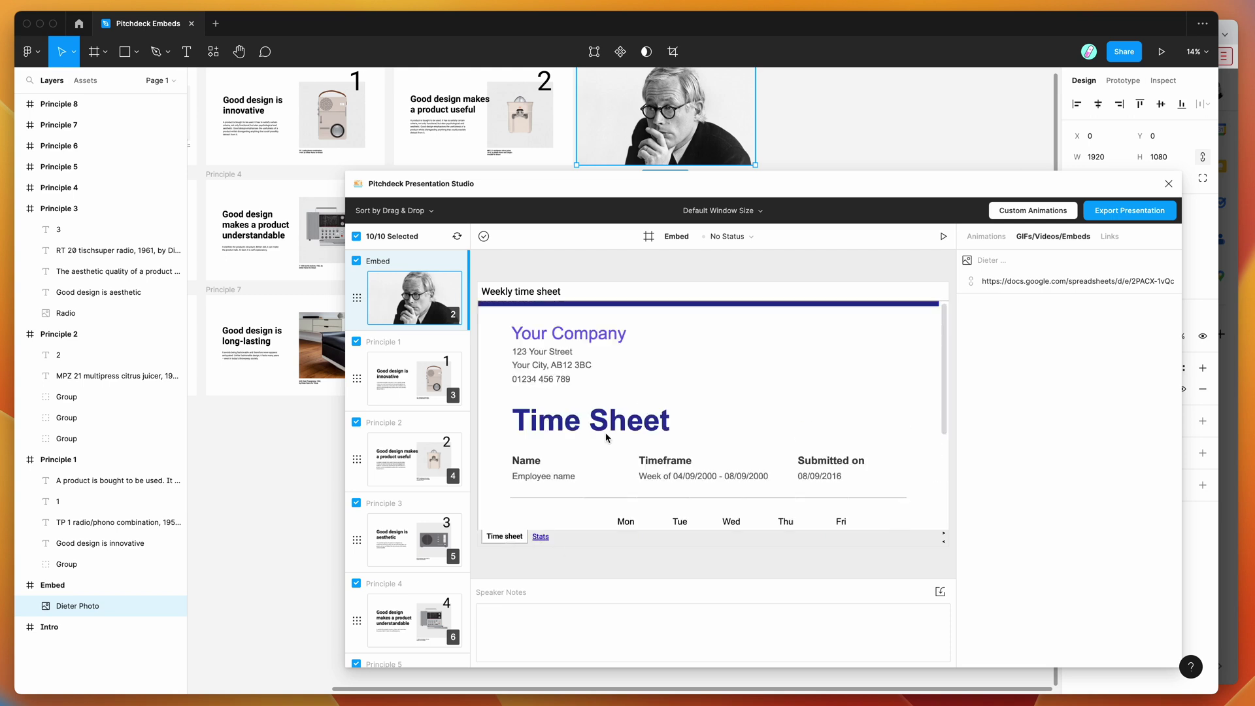
pyautogui.scroll(-3, 607, 439)
pyautogui.scroll(3, 606, 439)
pyautogui.moveTo(644, 194); pyautogui.dragTo(639, 160)
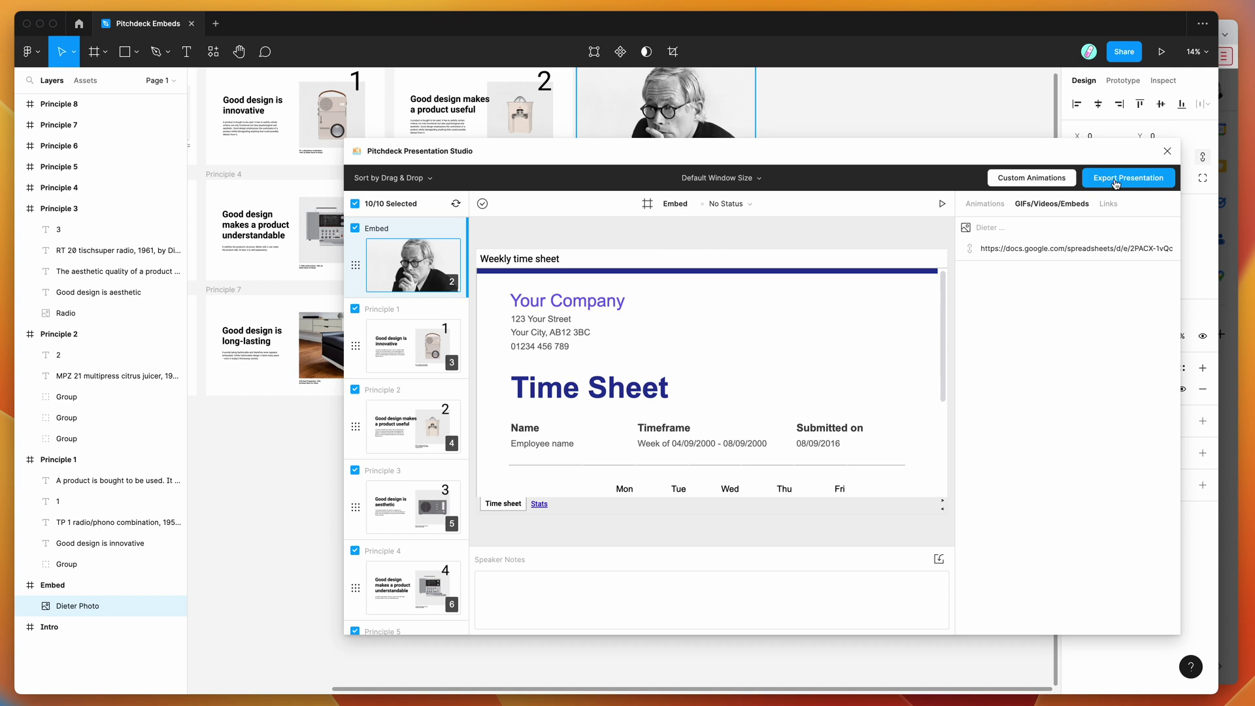
# Export the deck as a Pitchdeck web presentation and copy its presentation link.
pyautogui.click(1120, 183)
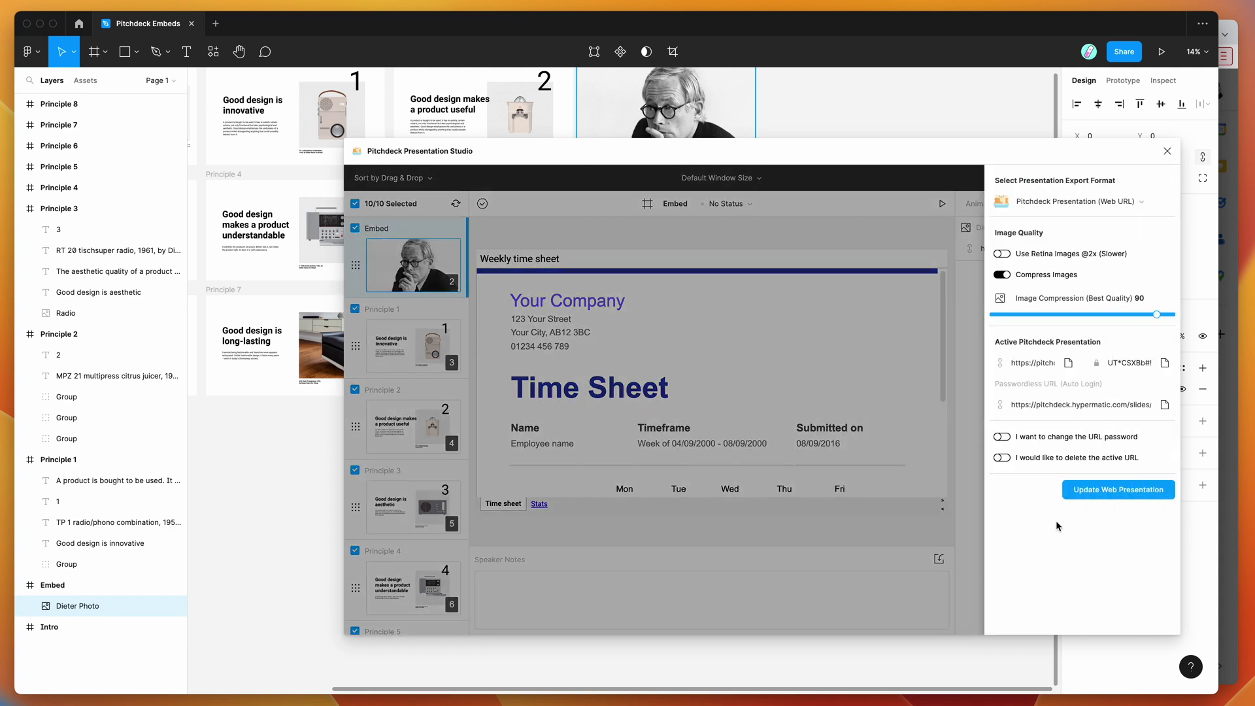
pyautogui.click(1086, 496)
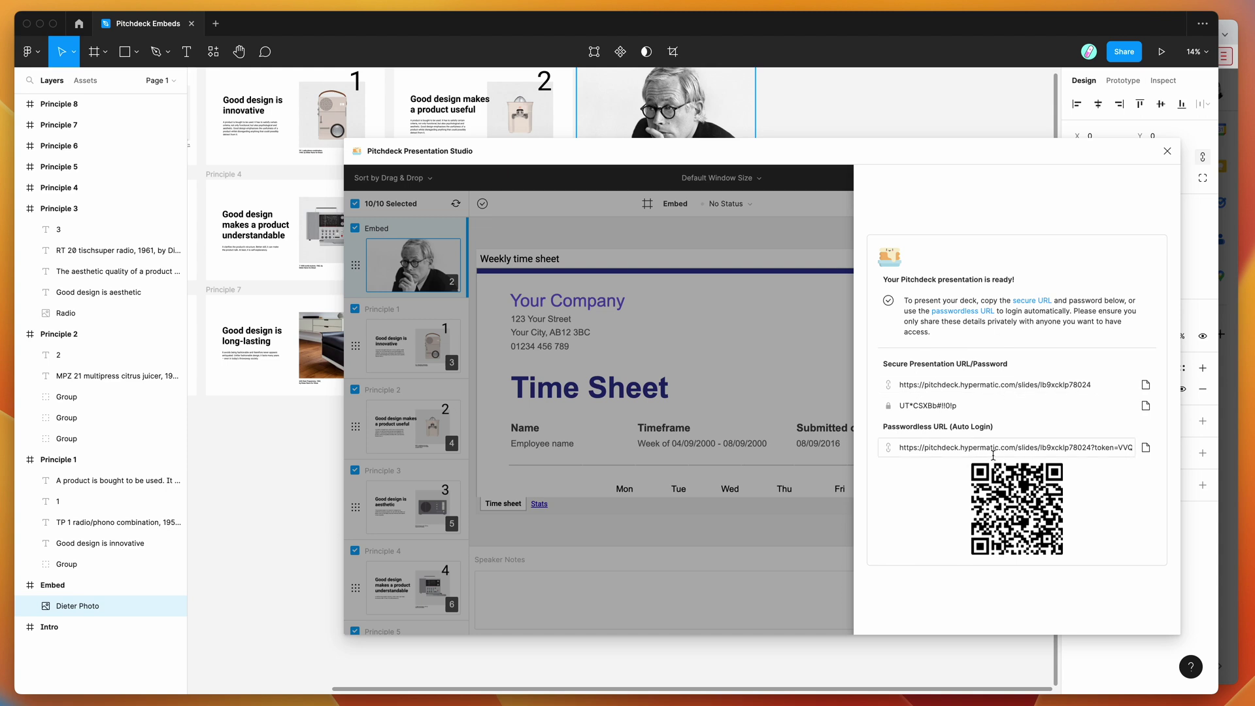
pyautogui.click(1145, 452)
# Copy the passwordless presentation link and open it in Brave.
pyautogui.click(1145, 448)
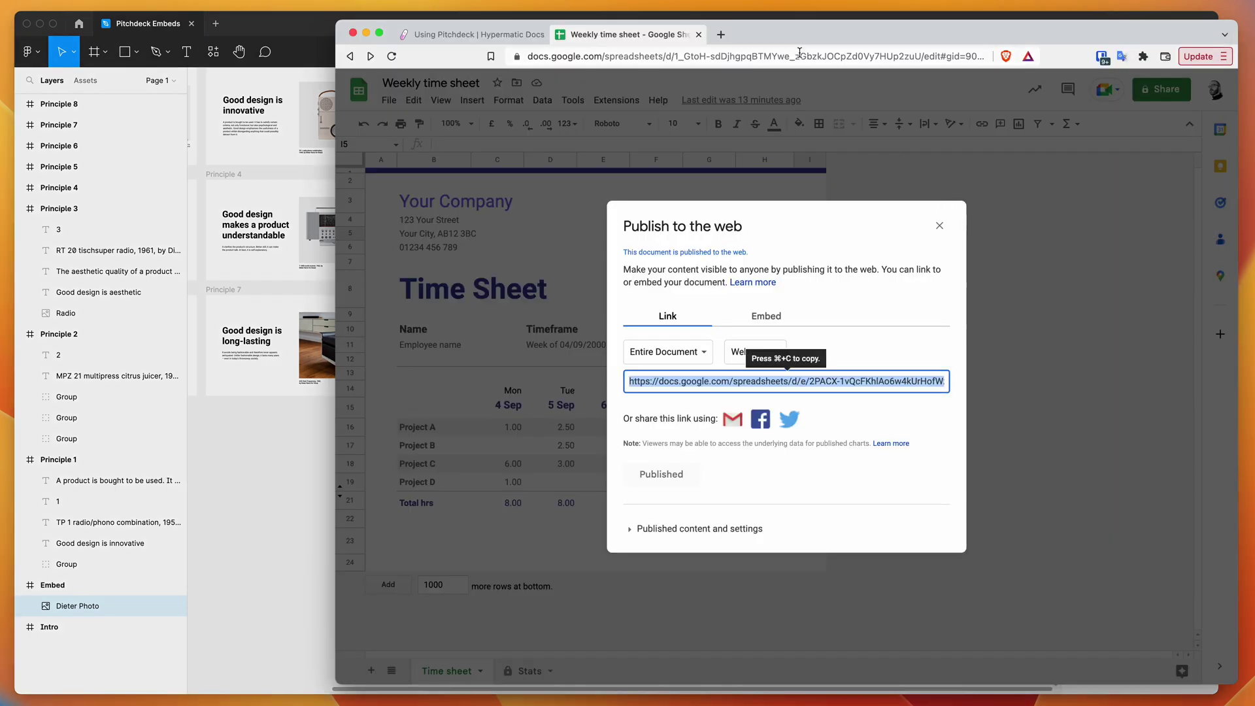
pyautogui.click(799, 55)
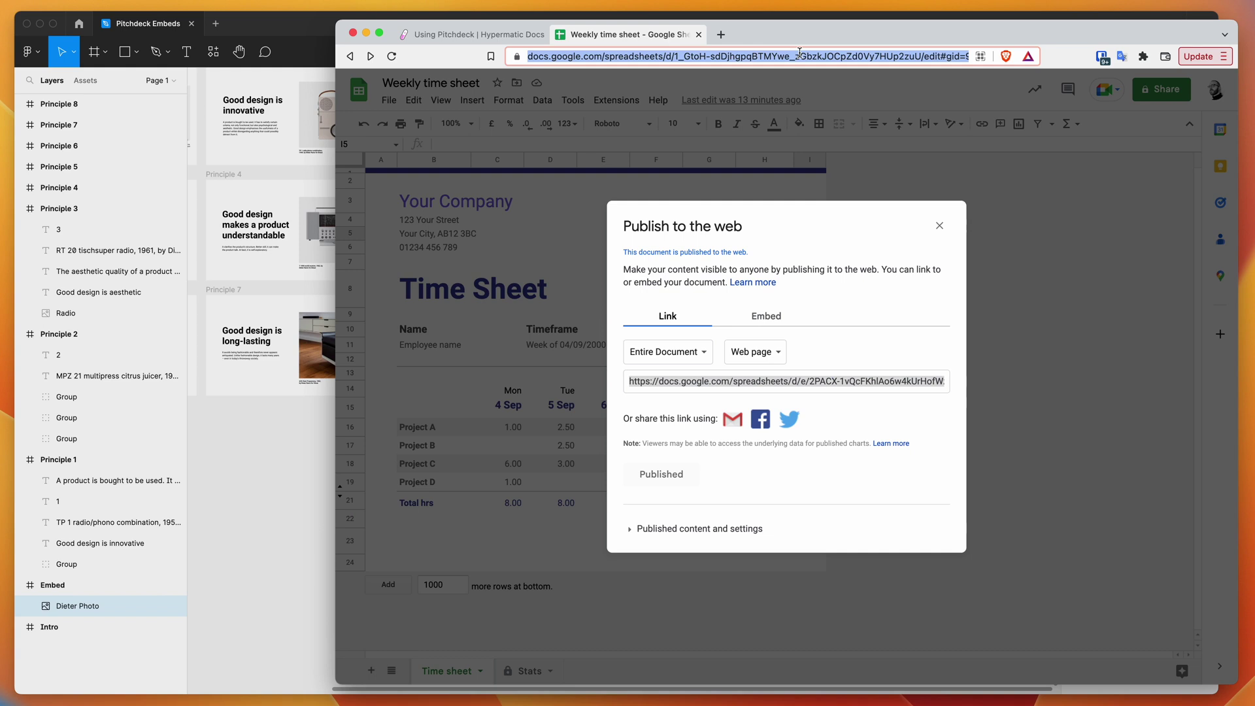
pyautogui.press('super+v')
pyautogui.press('Return')
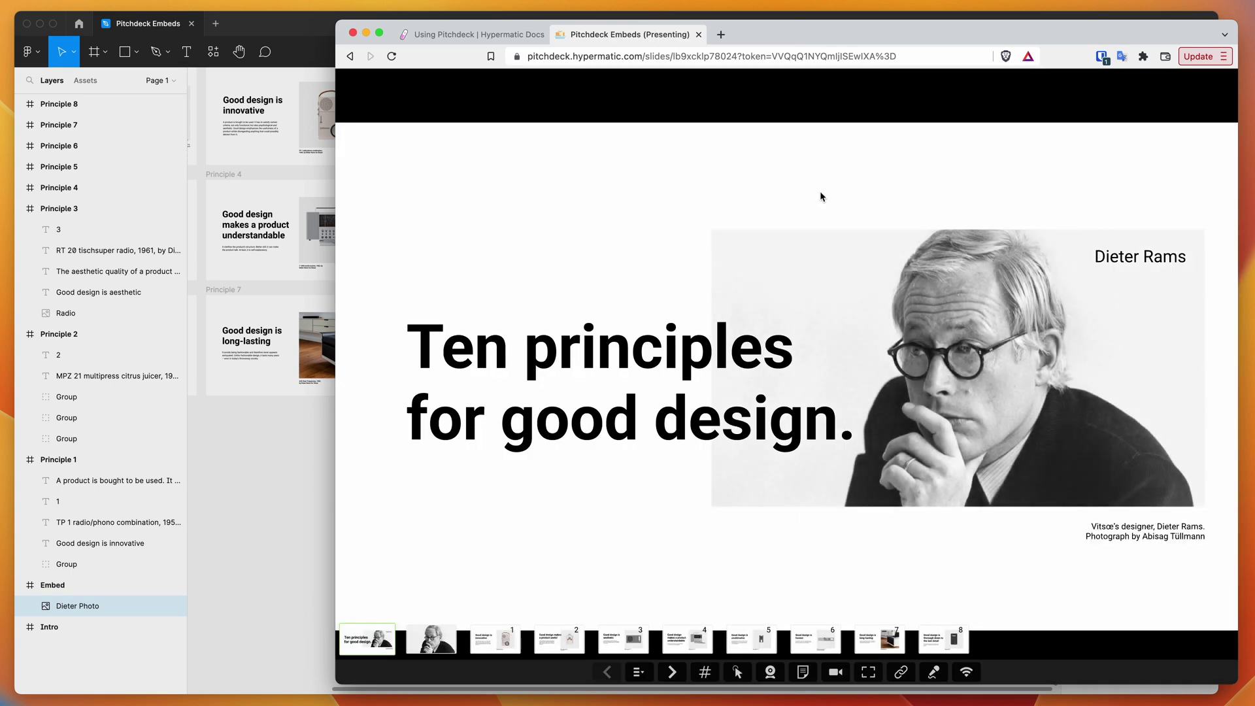
# Advance through the slides to the one with the embedded time sheet.
pyautogui.press('Right')
pyautogui.press('Right')
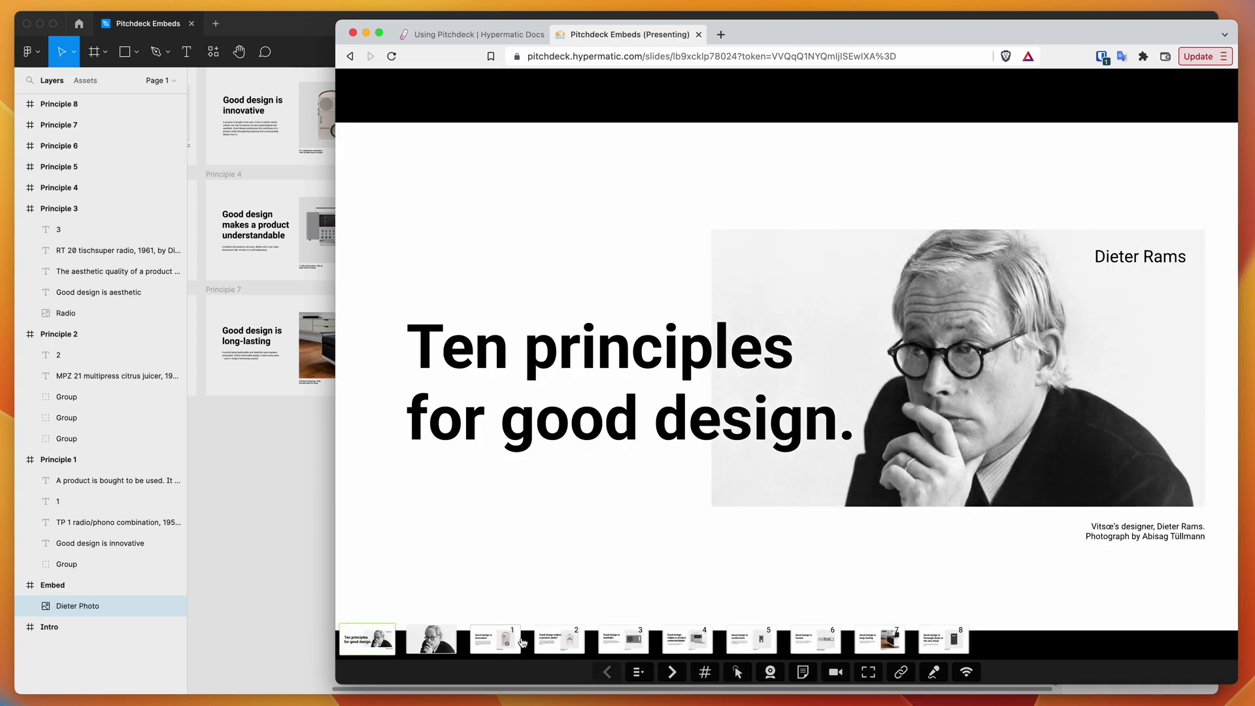
pyautogui.click(564, 644)
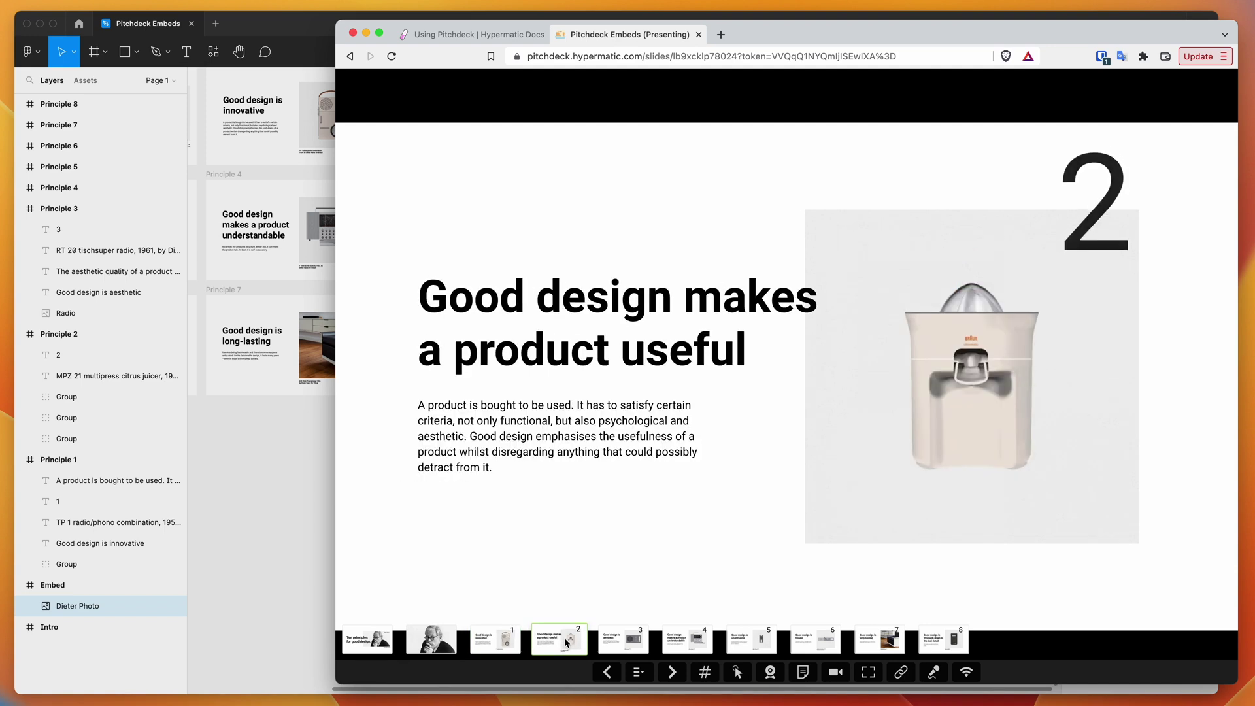
pyautogui.click(440, 650)
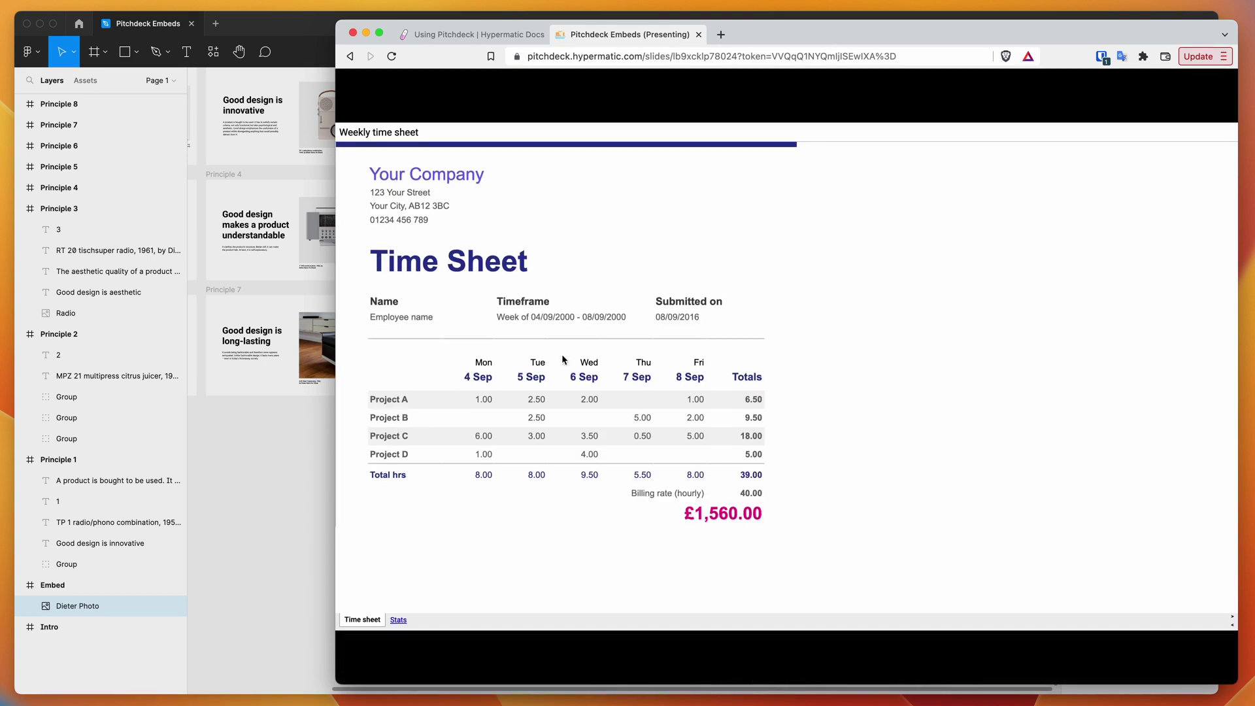
# Select time sheet text and project rows to show it's live, then switch to the Stats sheet.
pyautogui.moveTo(388, 263); pyautogui.dragTo(657, 405)
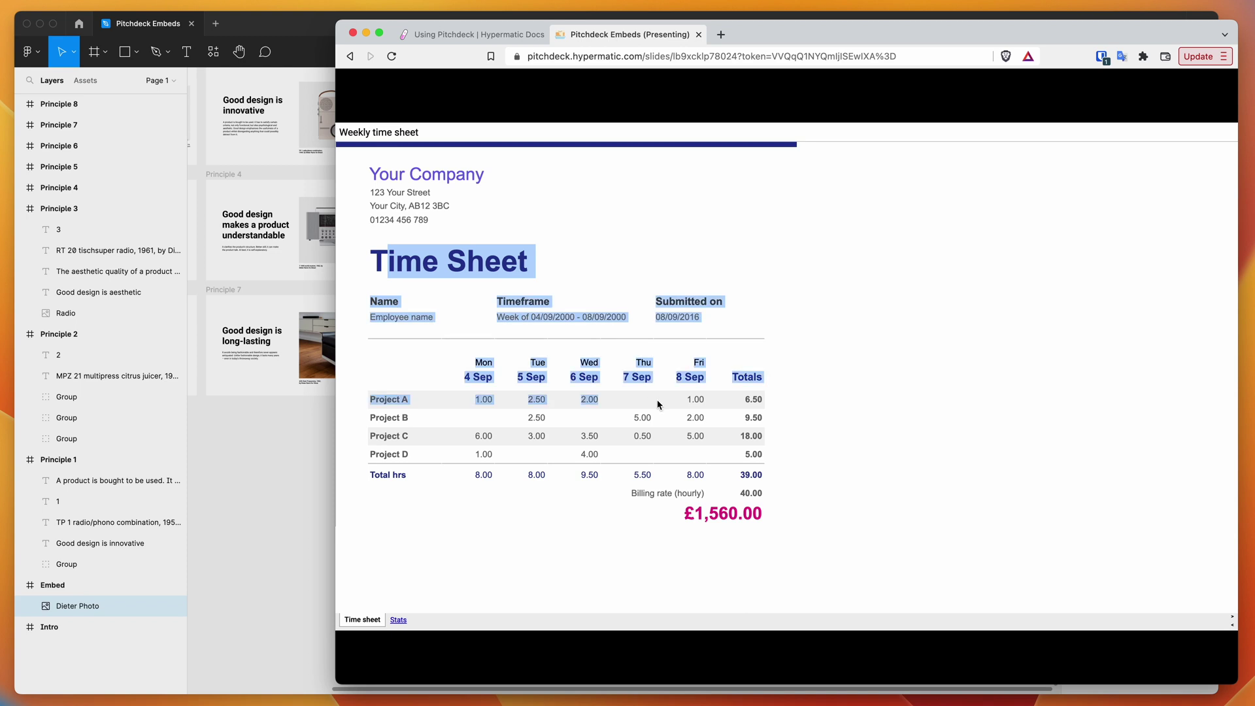
pyautogui.click(639, 402)
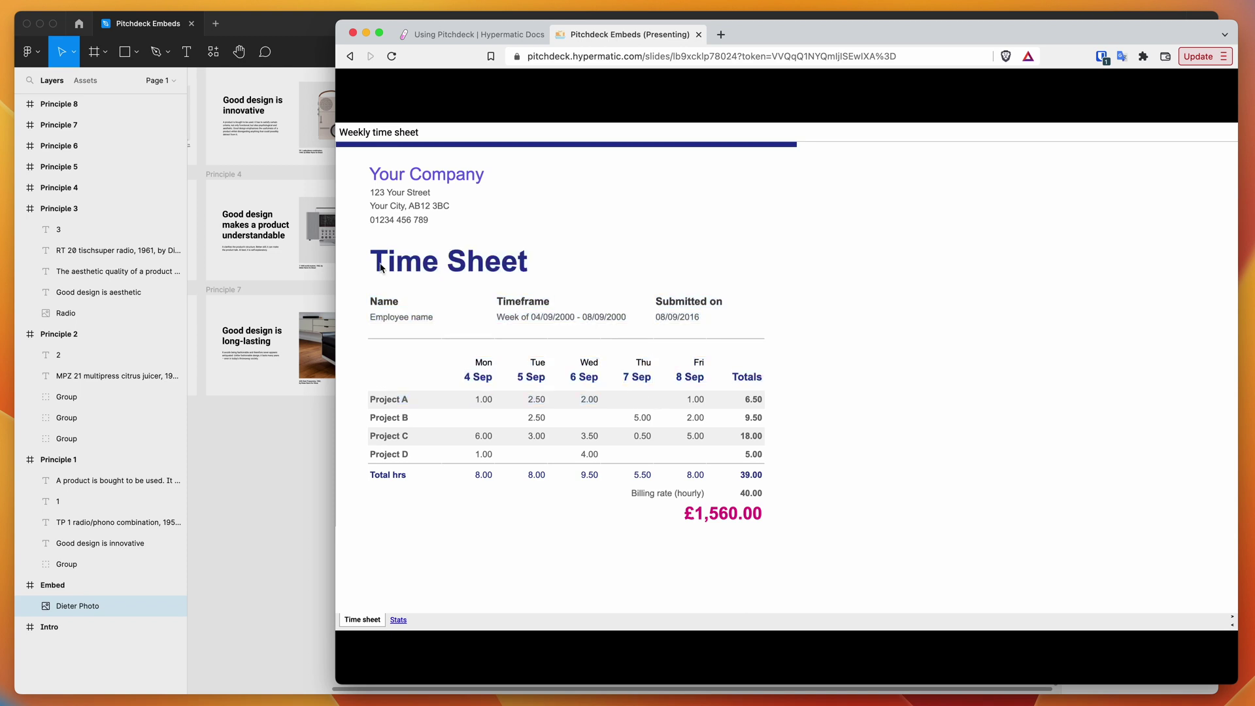
pyautogui.moveTo(363, 398); pyautogui.dragTo(655, 480)
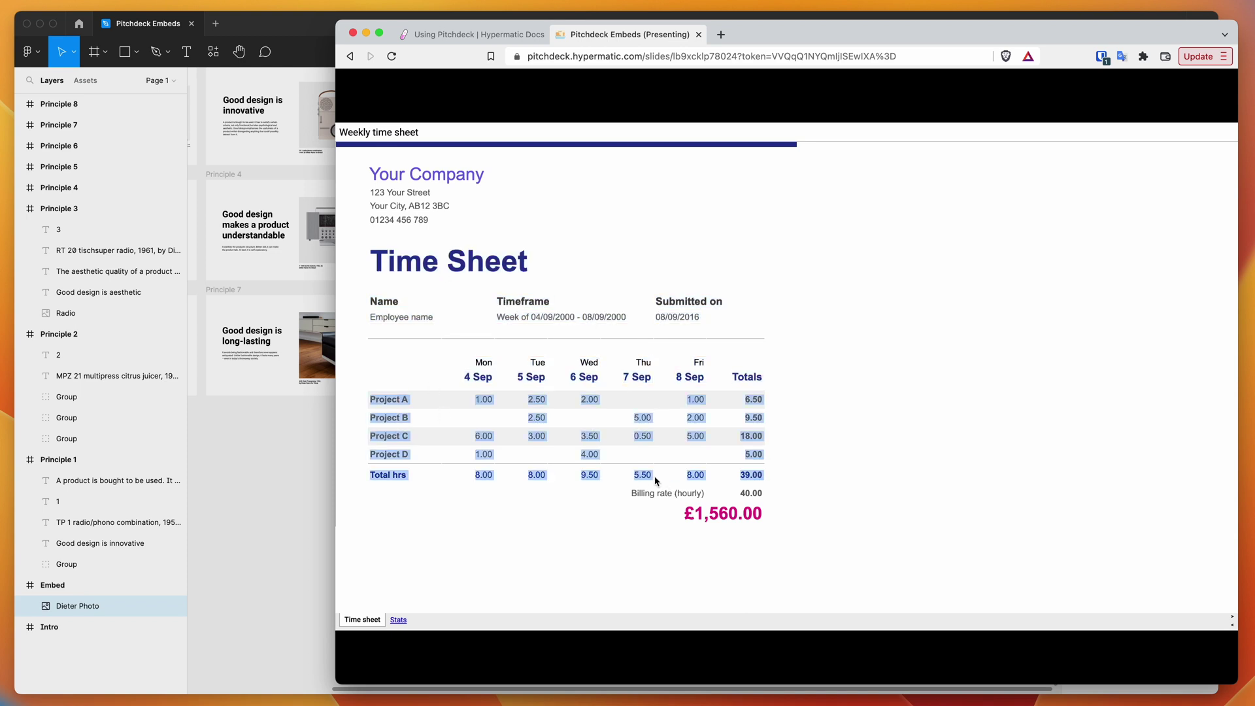
pyautogui.click(656, 480)
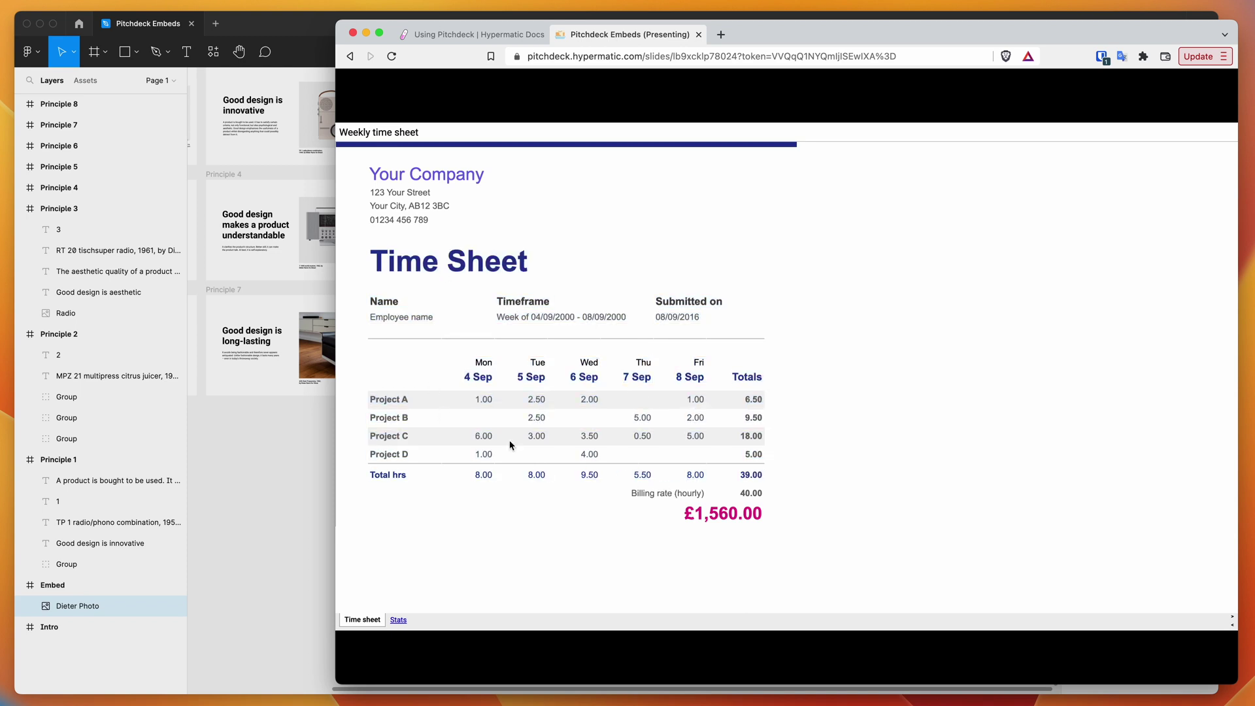
pyautogui.click(398, 622)
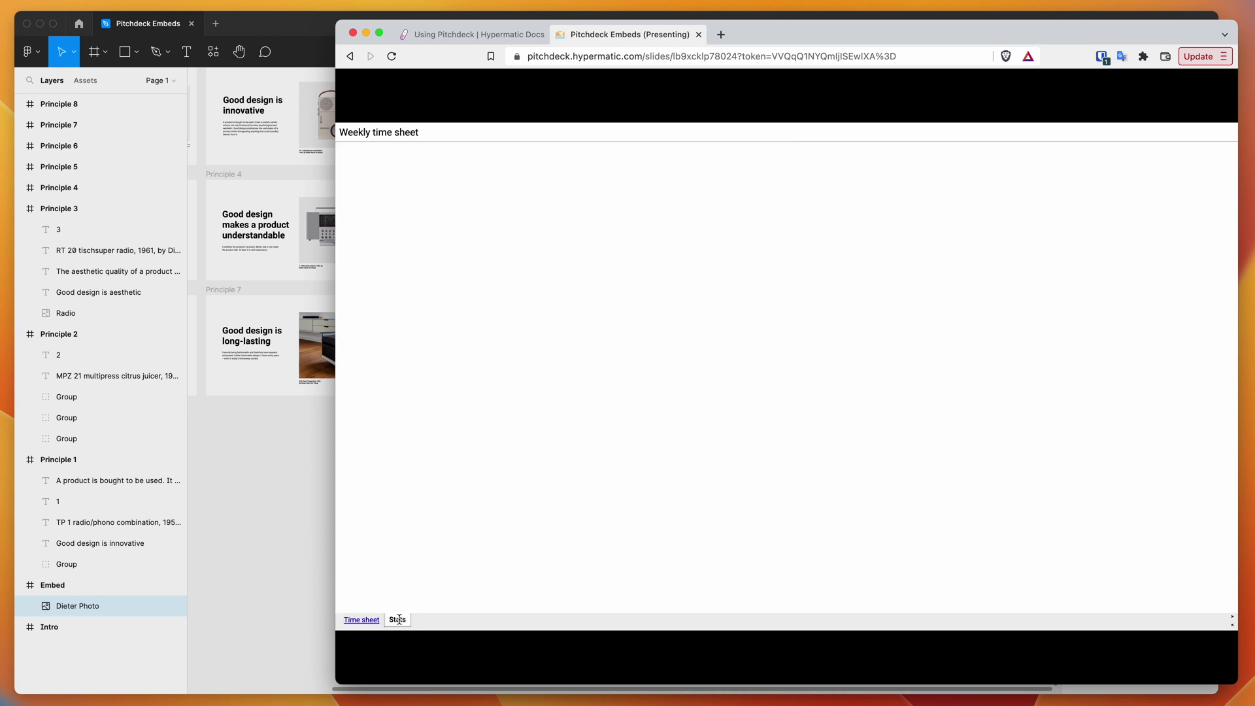
pyautogui.scroll(-2, 610, 355)
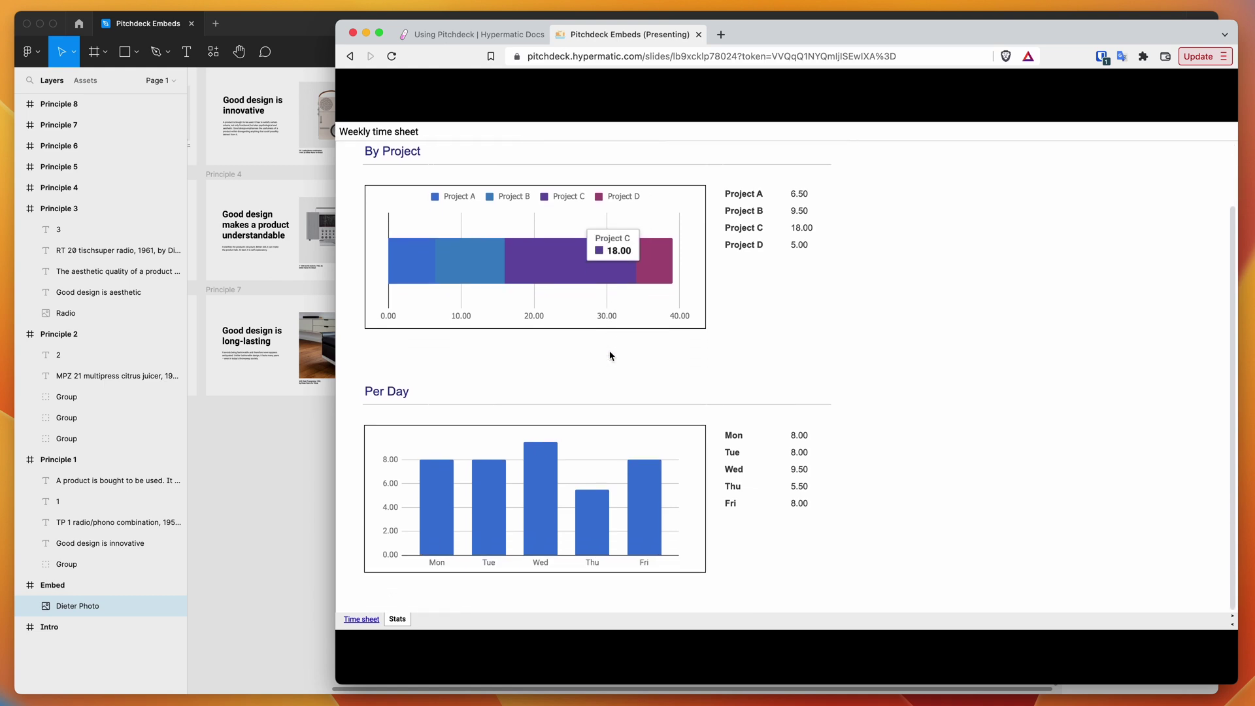
pyautogui.moveTo(644, 519)
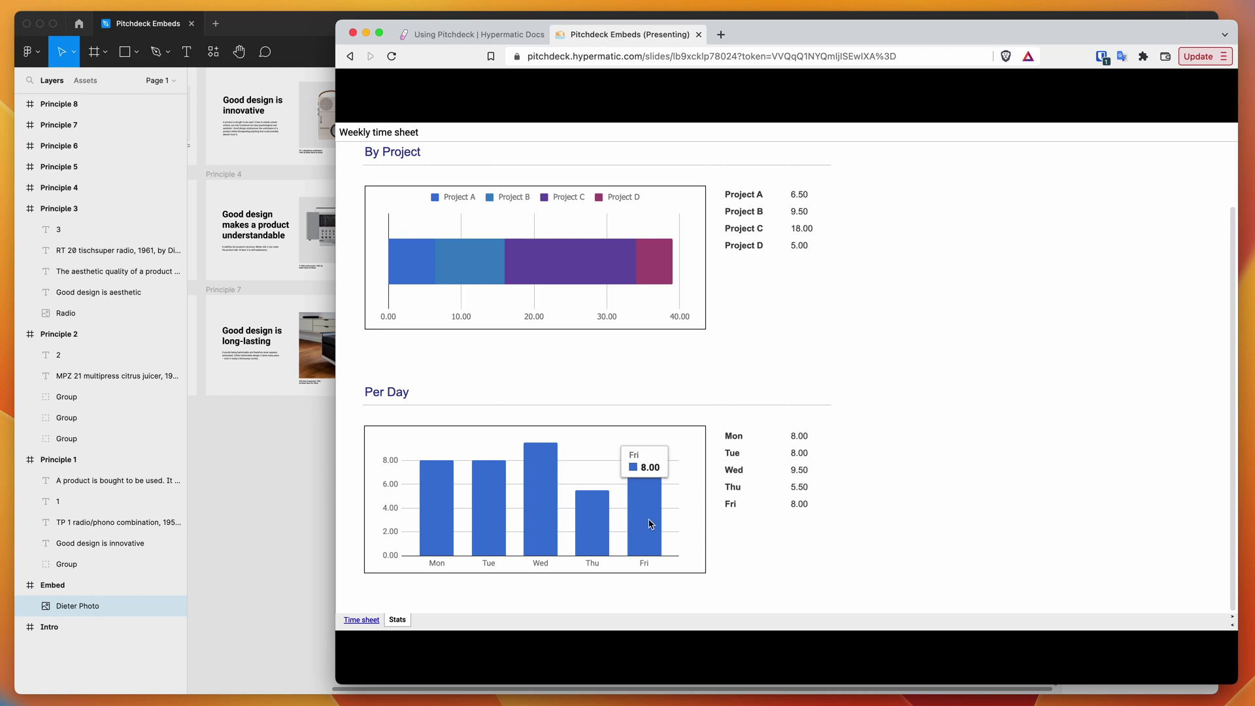
pyautogui.scroll(2, 533, 529)
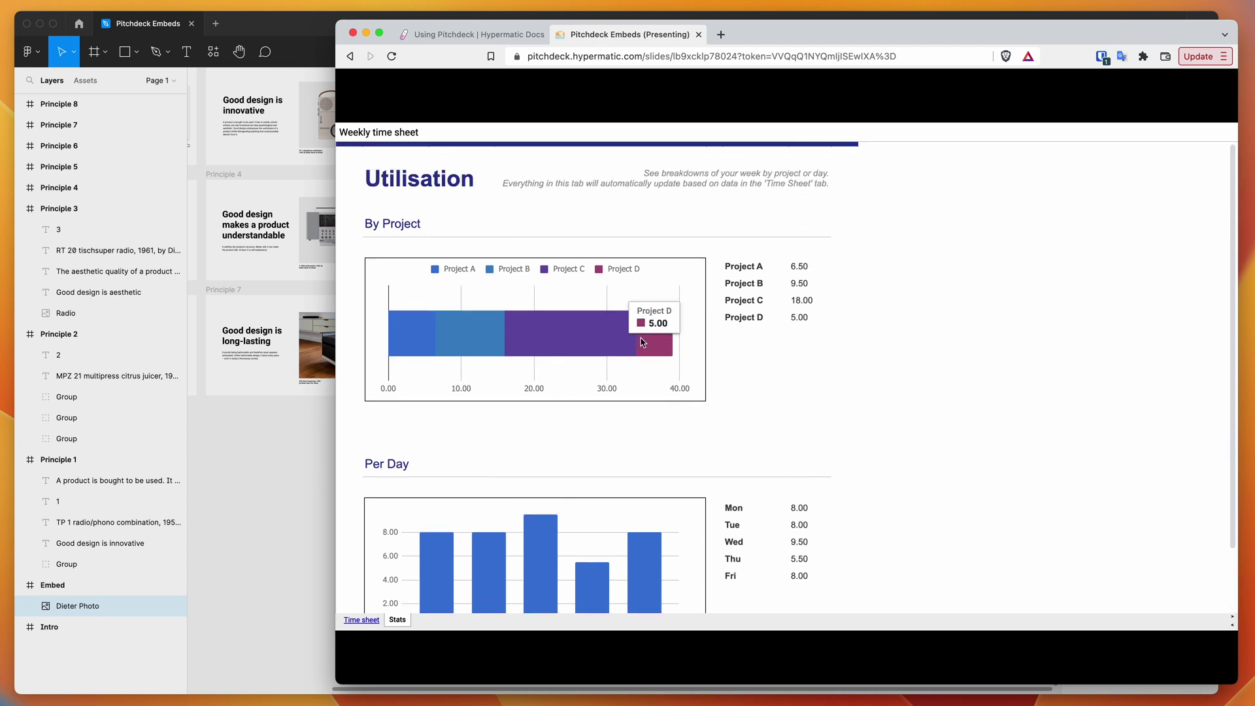
pyautogui.moveTo(411, 263)
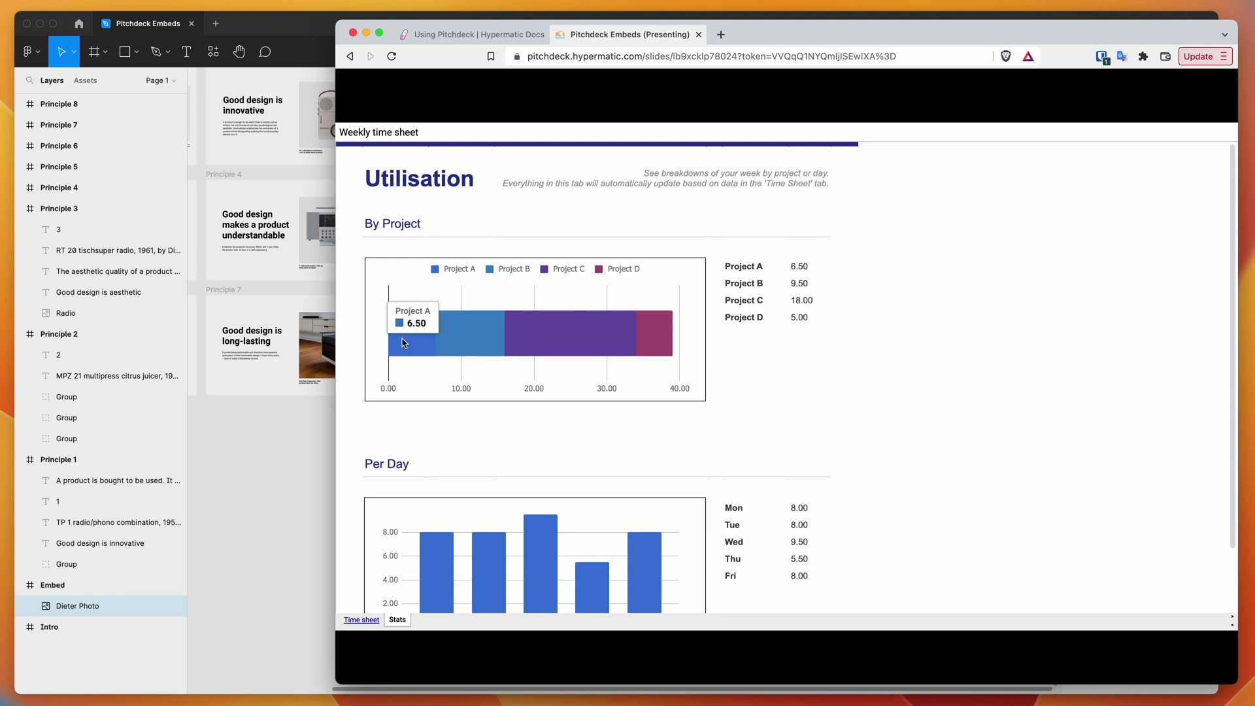
pyautogui.scroll(-2, 403, 343)
pyautogui.scroll(2, 401, 337)
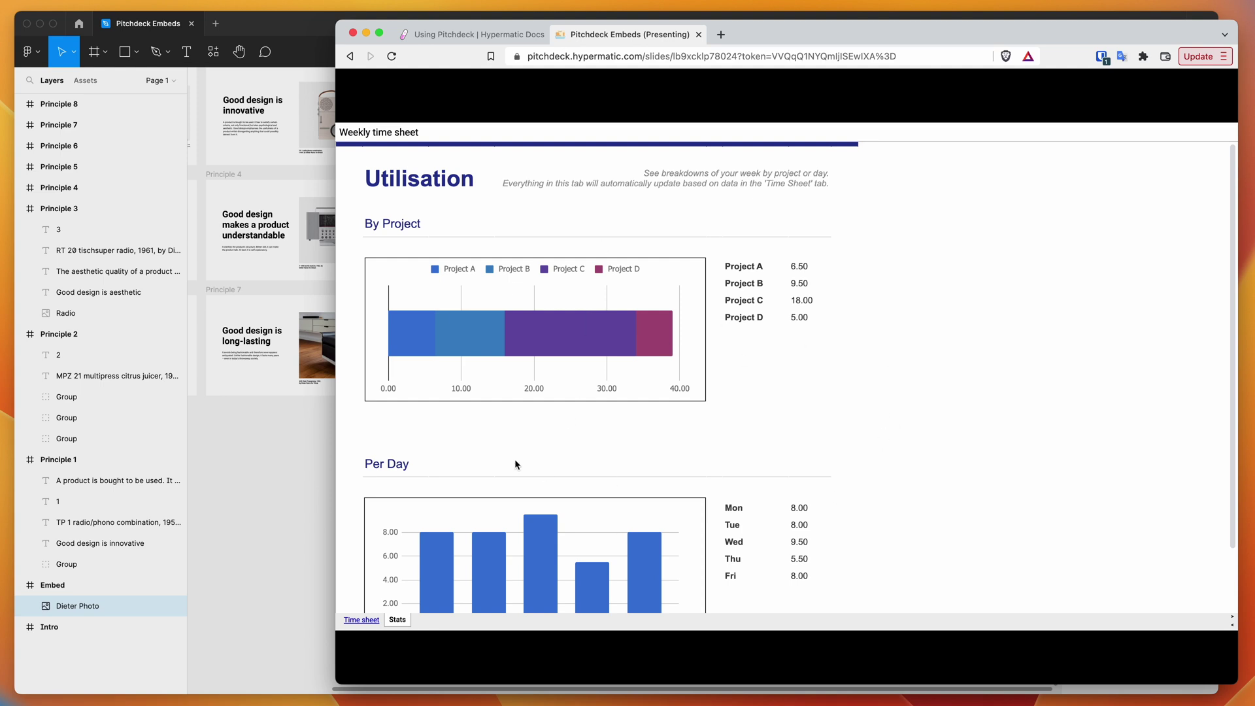
pyautogui.scroll(-2, 513, 446)
pyautogui.scroll(2, 513, 438)
pyautogui.scroll(-2, 705, 206)
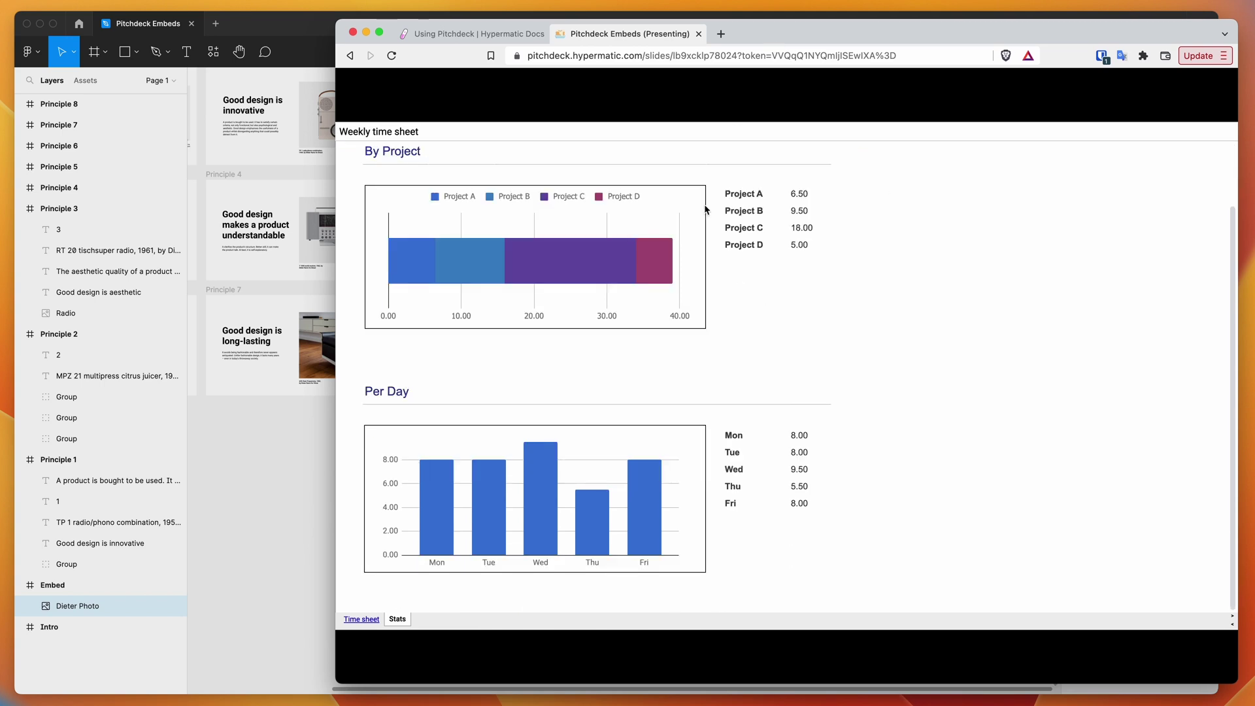
pyautogui.scroll(2, 704, 206)
# Return the embed to its Time sheet and bring Figma's presentation studio forward.
pyautogui.click(360, 620)
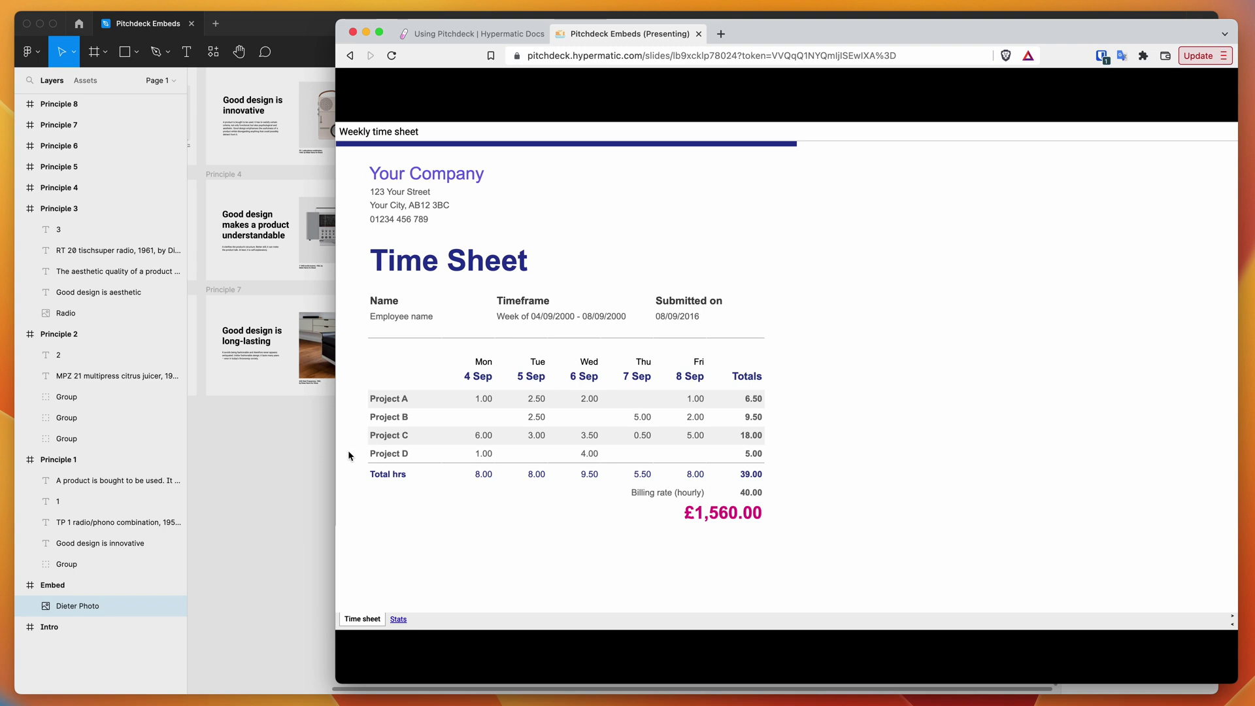
pyautogui.click(279, 484)
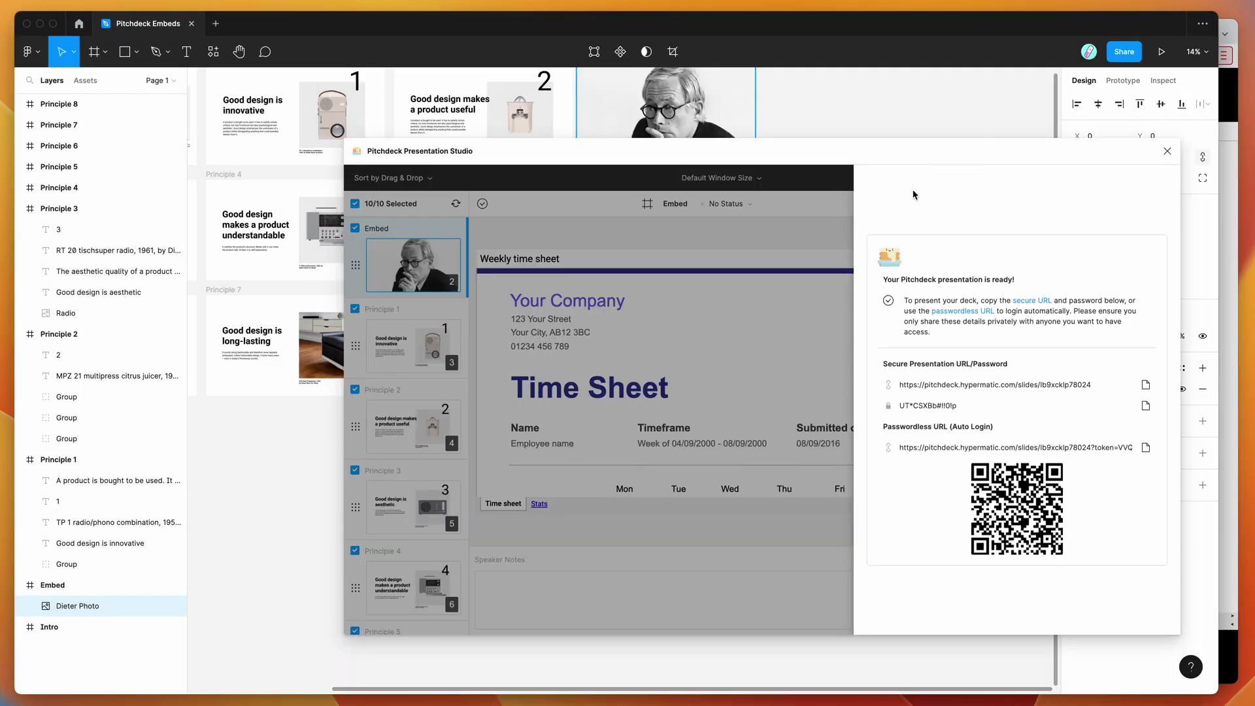
# Dismiss the presentation-ready panel, returning to the Embed slide's live Weekly time sheet preview.
pyautogui.click(760, 239)
pyautogui.scroll(-3, 681, 384)
pyautogui.scroll(3, 677, 372)
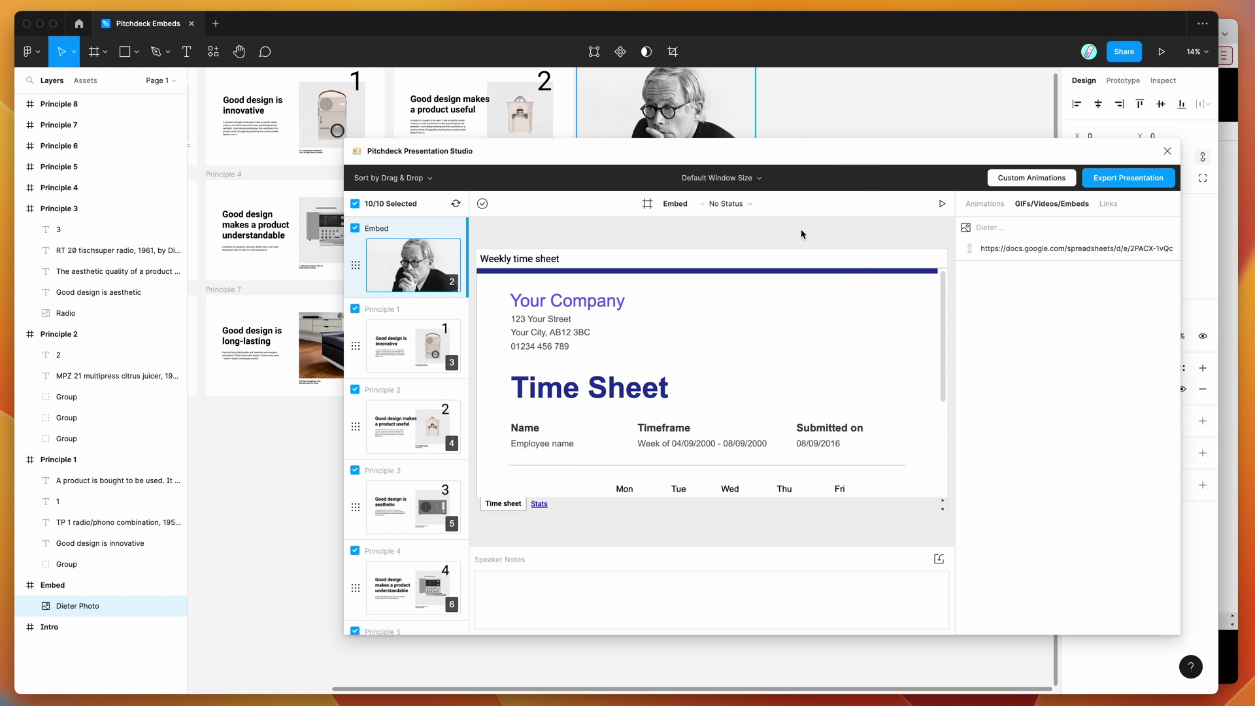
pyautogui.scroll(-3, 764, 299)
pyautogui.scroll(3, 764, 299)
pyautogui.scroll(-3, 504, 365)
pyautogui.scroll(3, 707, 336)
pyautogui.hotkey('ctrl', 'a')
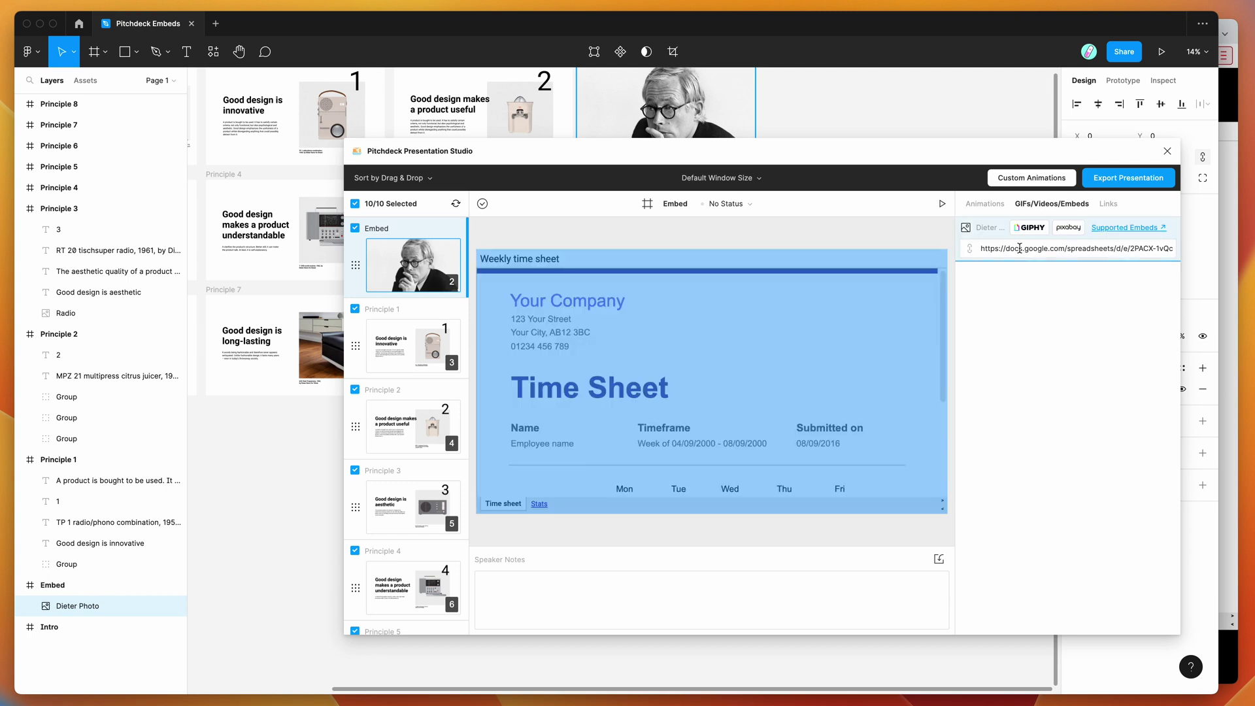
pyautogui.click(993, 300)
pyautogui.scroll(-3, 634, 429)
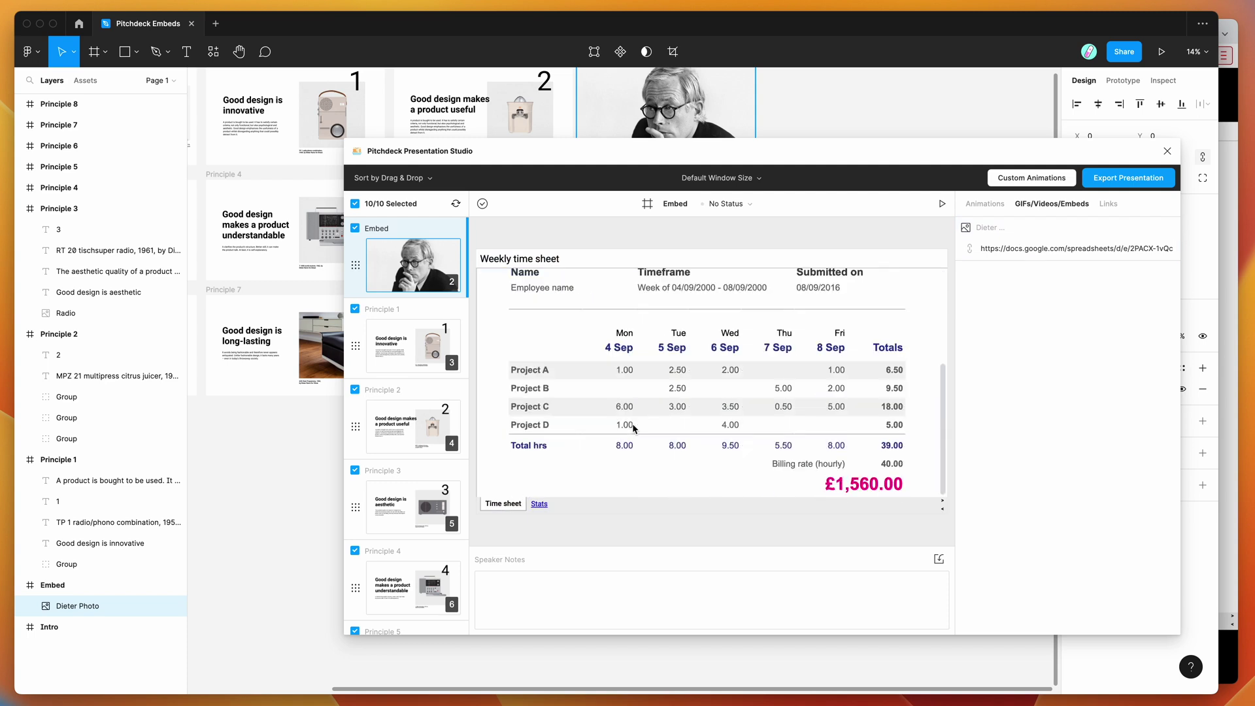
pyautogui.scroll(3, 634, 429)
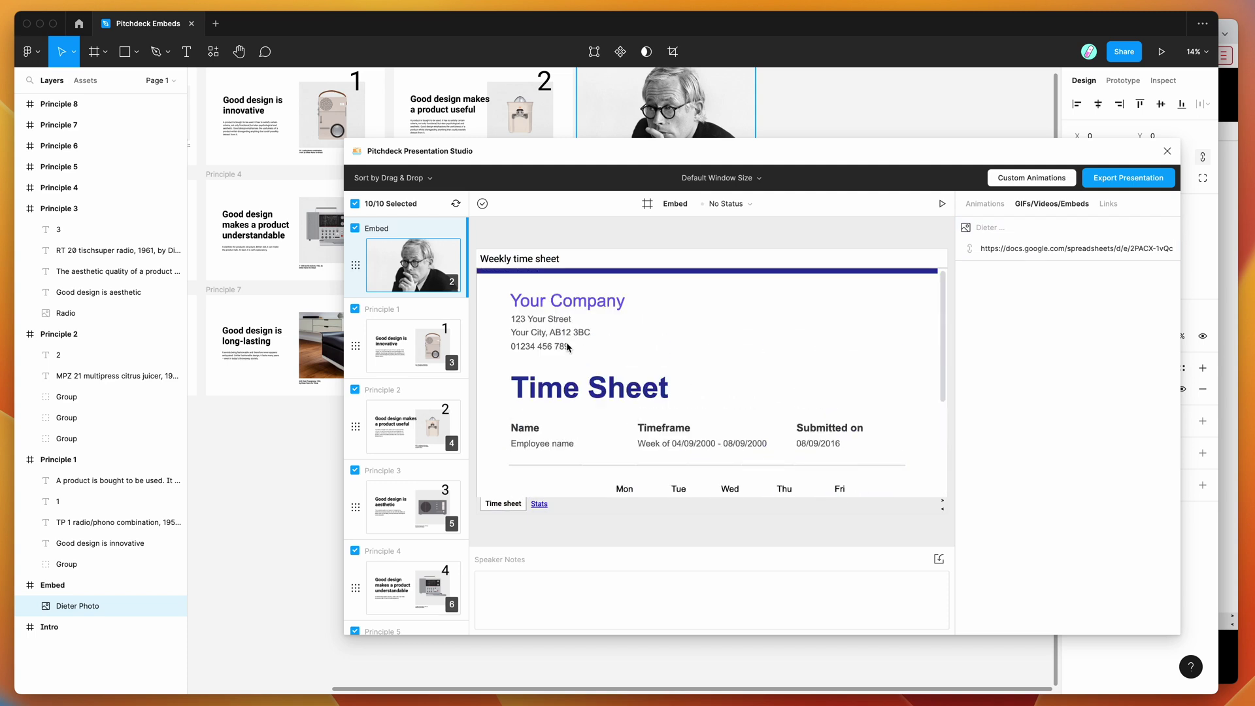
pyautogui.scroll(-3, 605, 353)
pyautogui.scroll(-2, 628, 343)
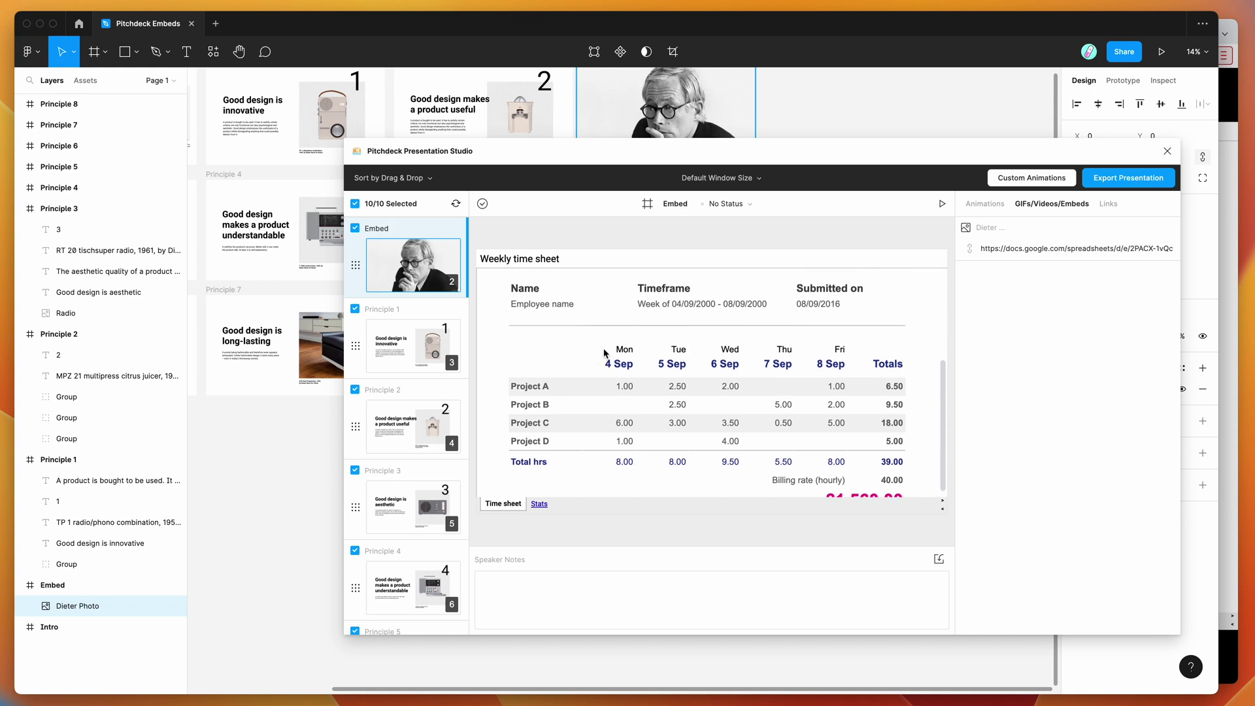
pyautogui.scroll(5, 710, 324)
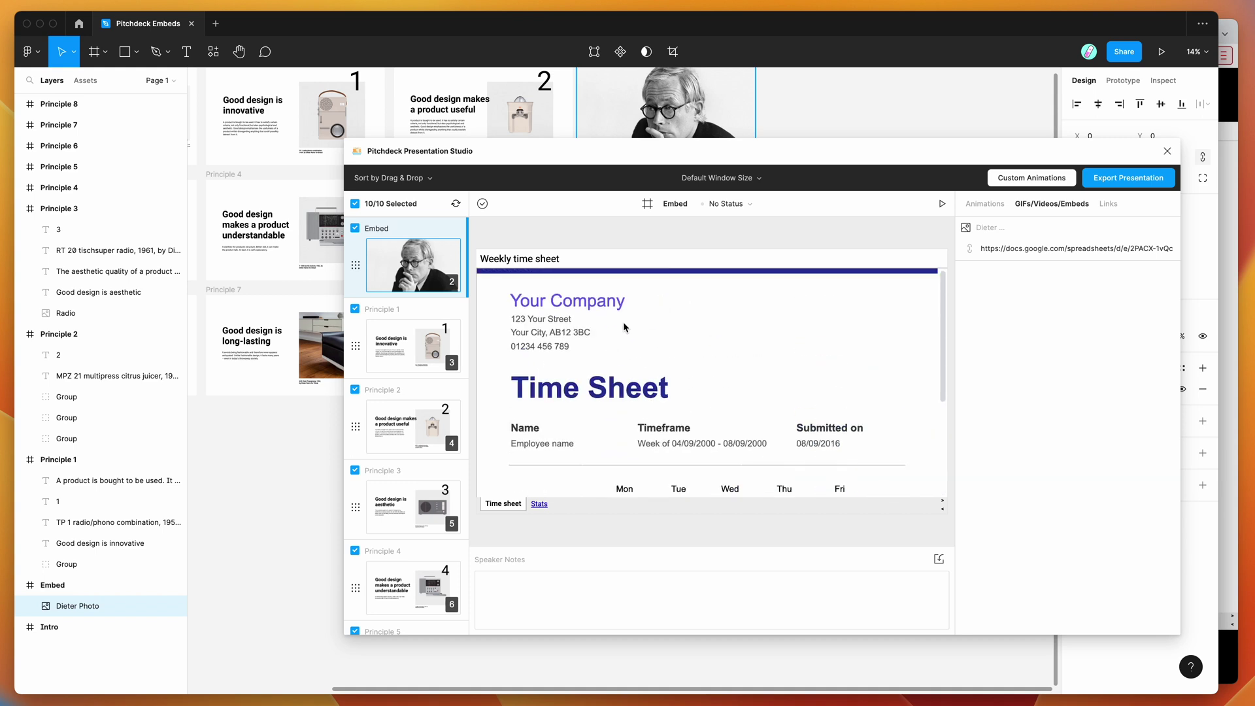